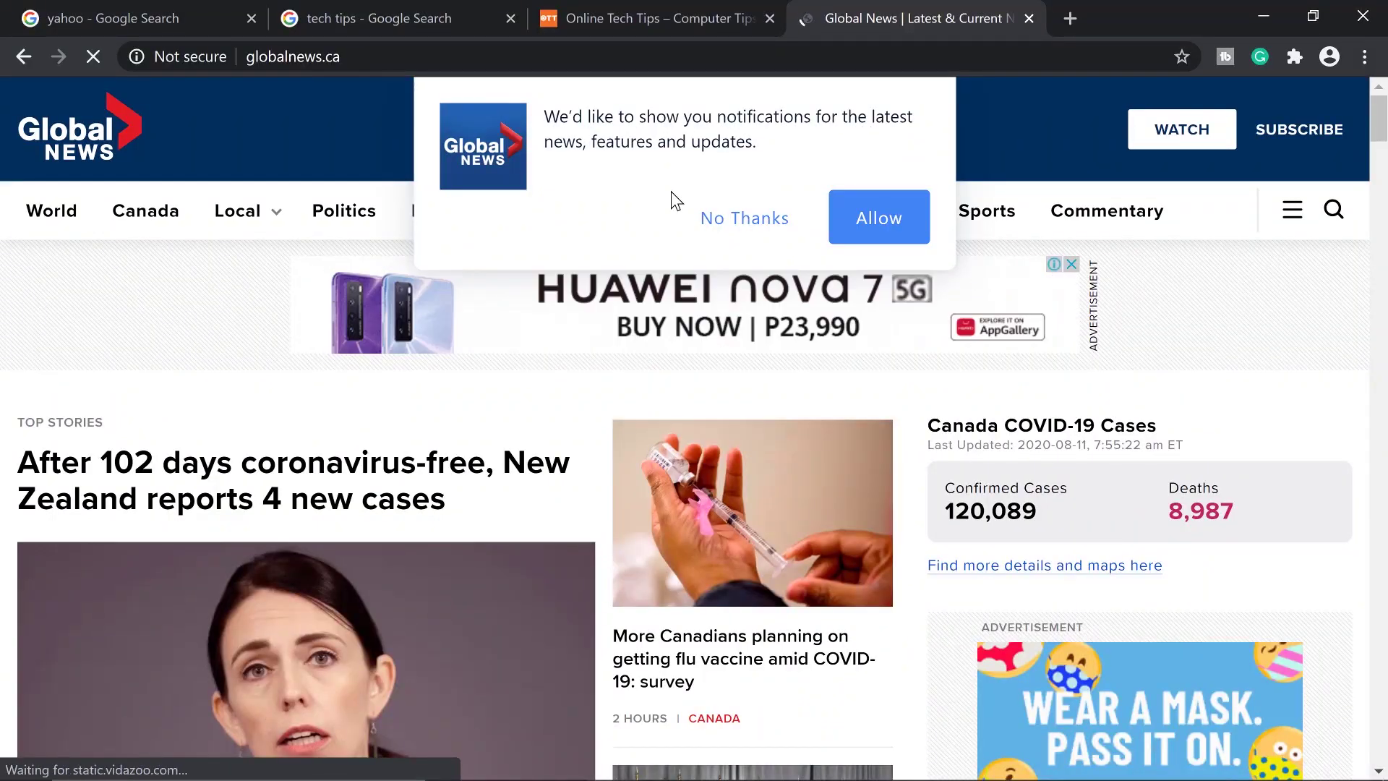
Allow globalnews.ca to show notifications through both the site prompt and Chrome's permission popup
click(881, 222)
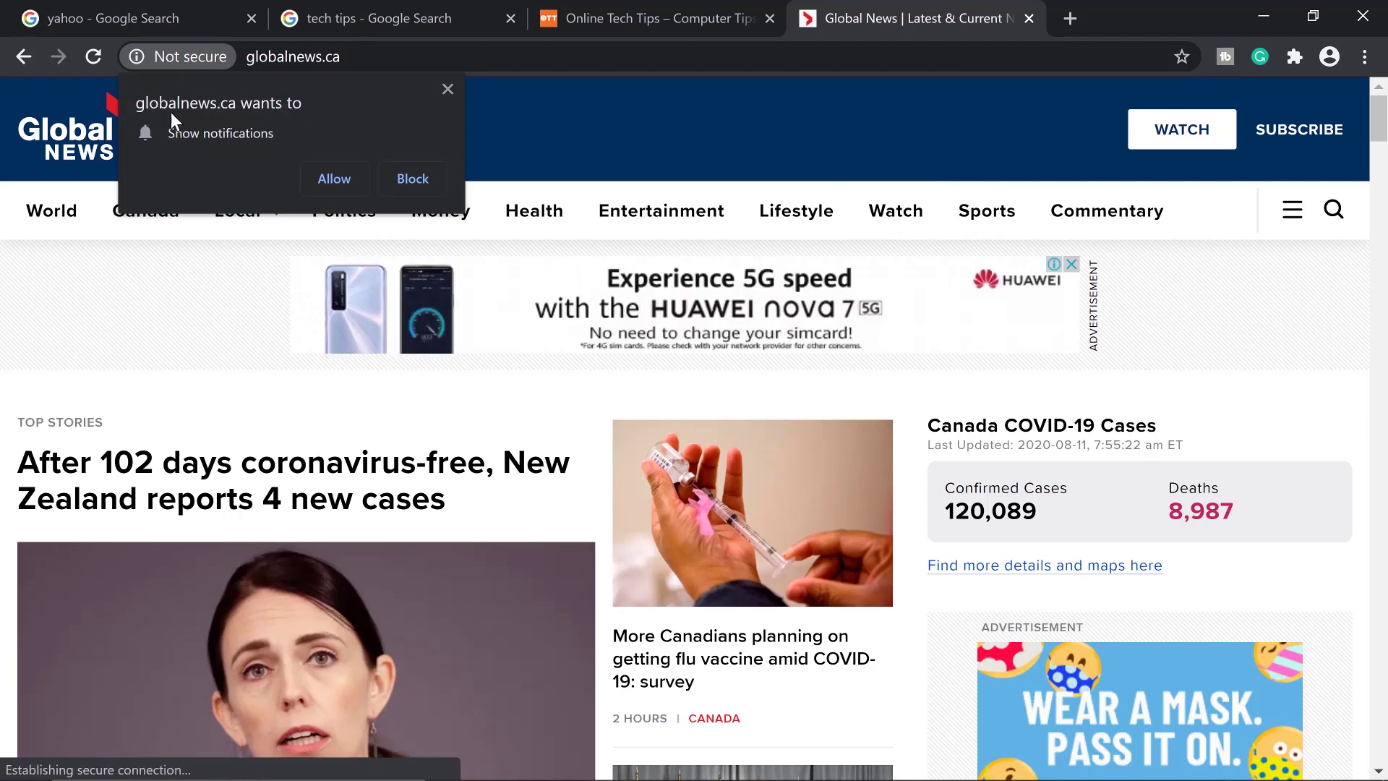
click(335, 178)
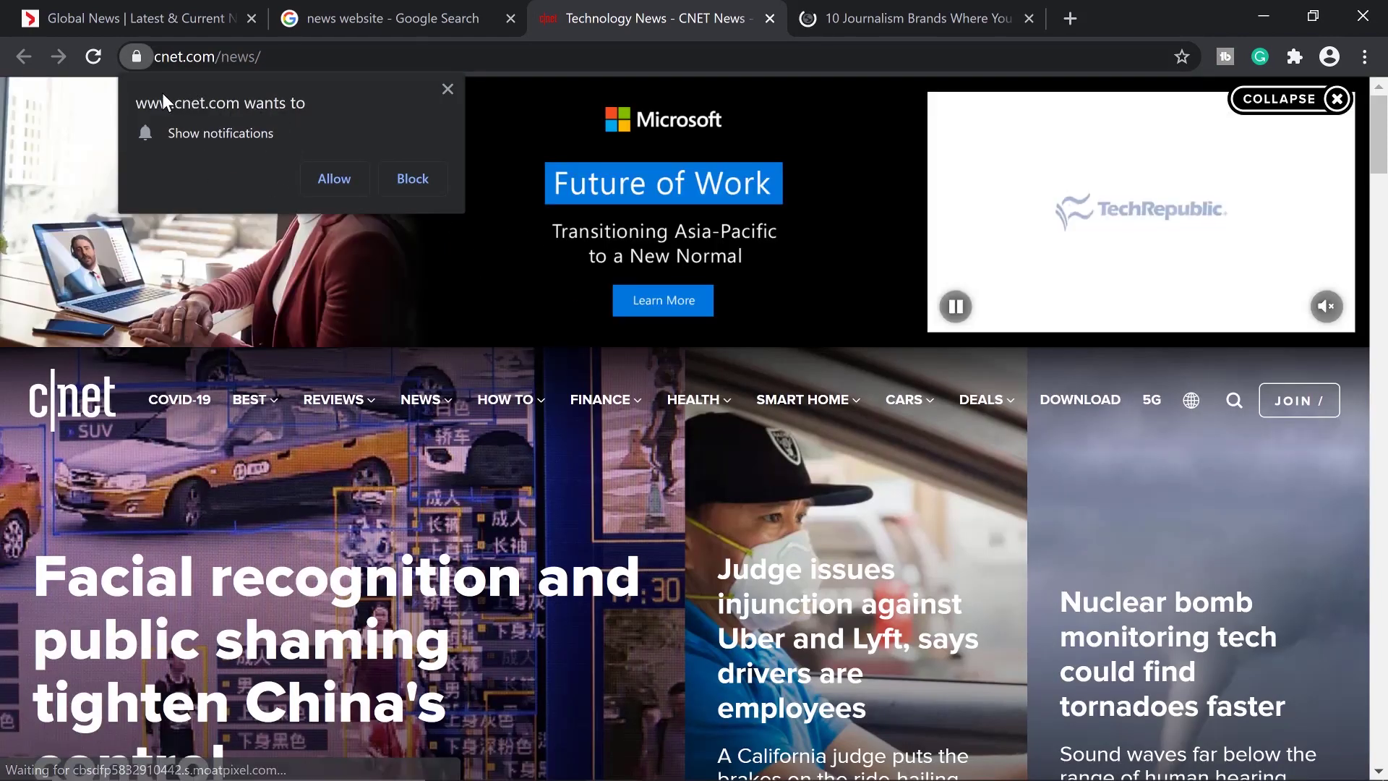
click(341, 184)
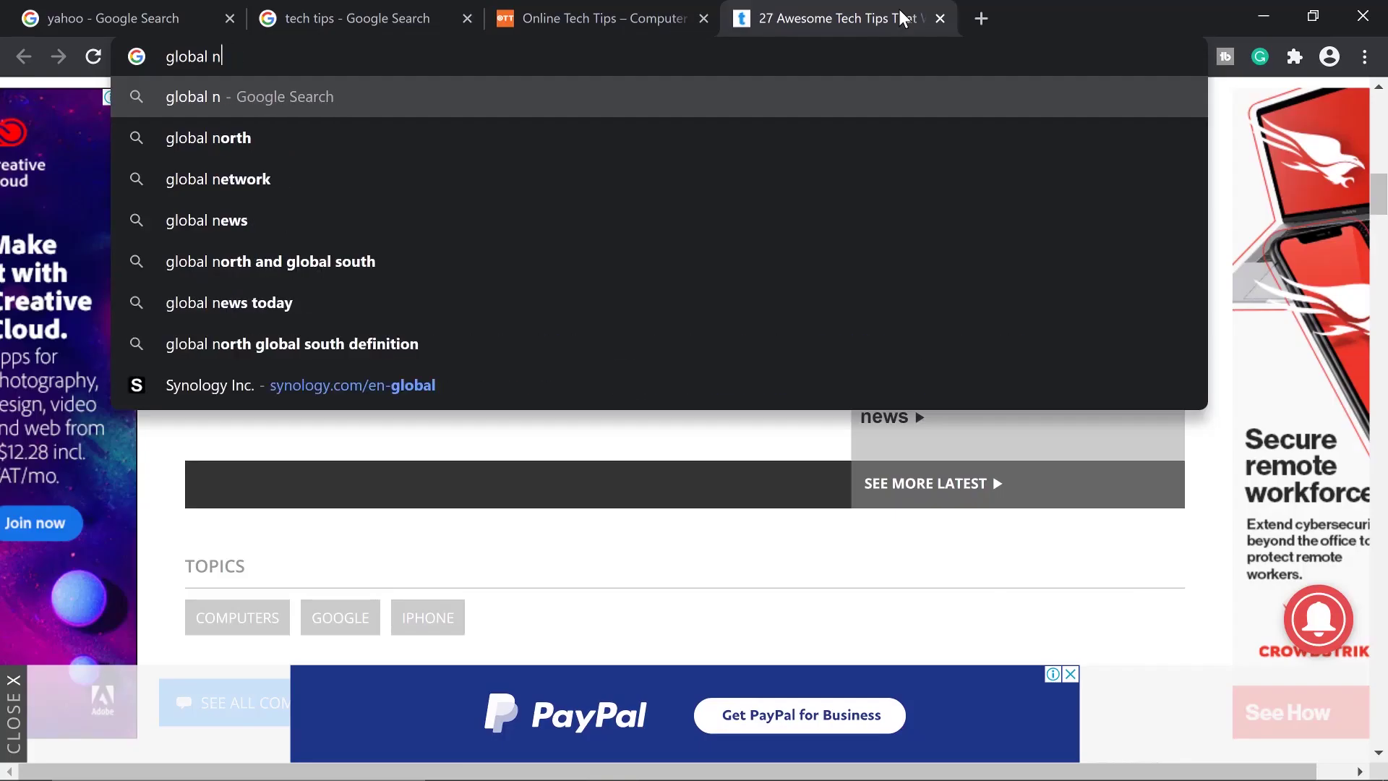
key(BackSpace)
key(BackSpace)
text(news)
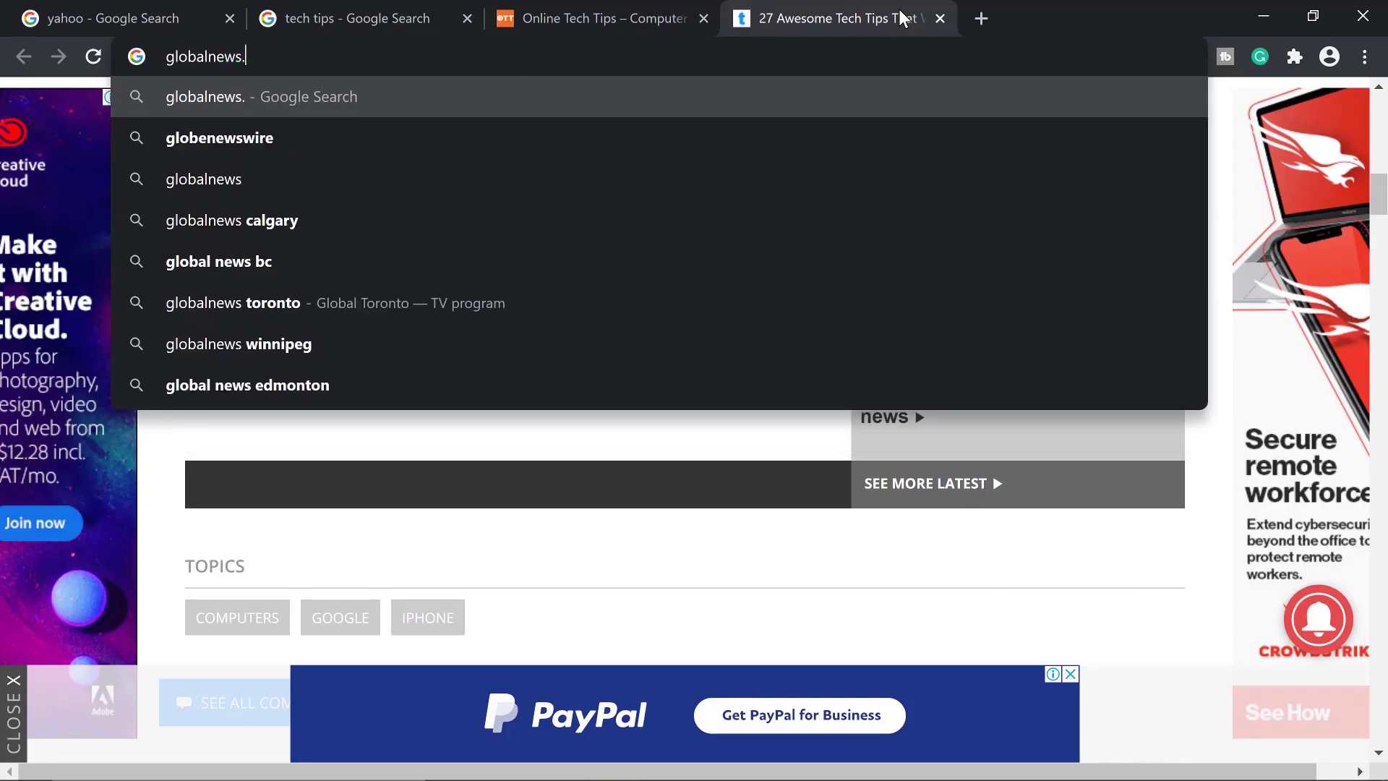
text(.ca)
key(Return)
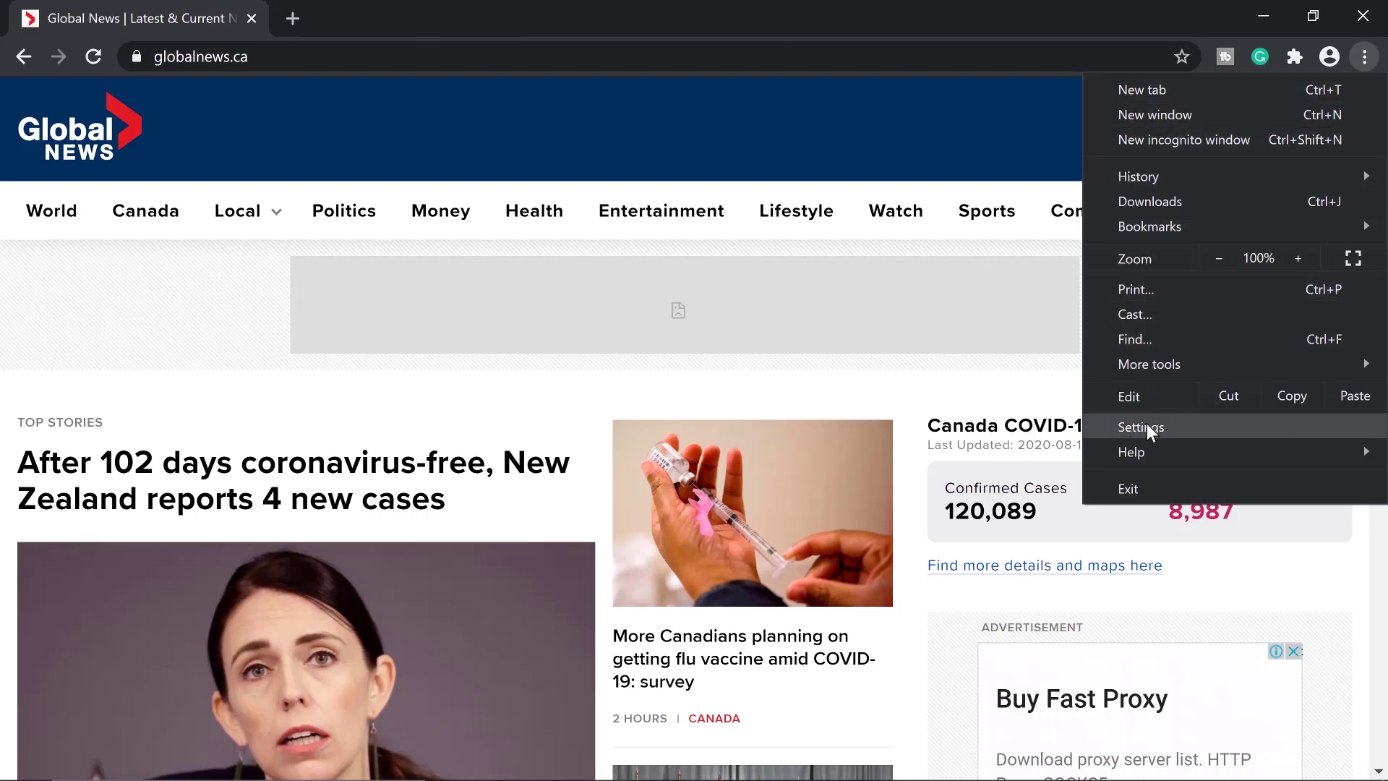
Reach Site Settings via Settings > Privacy and security
click(1183, 428)
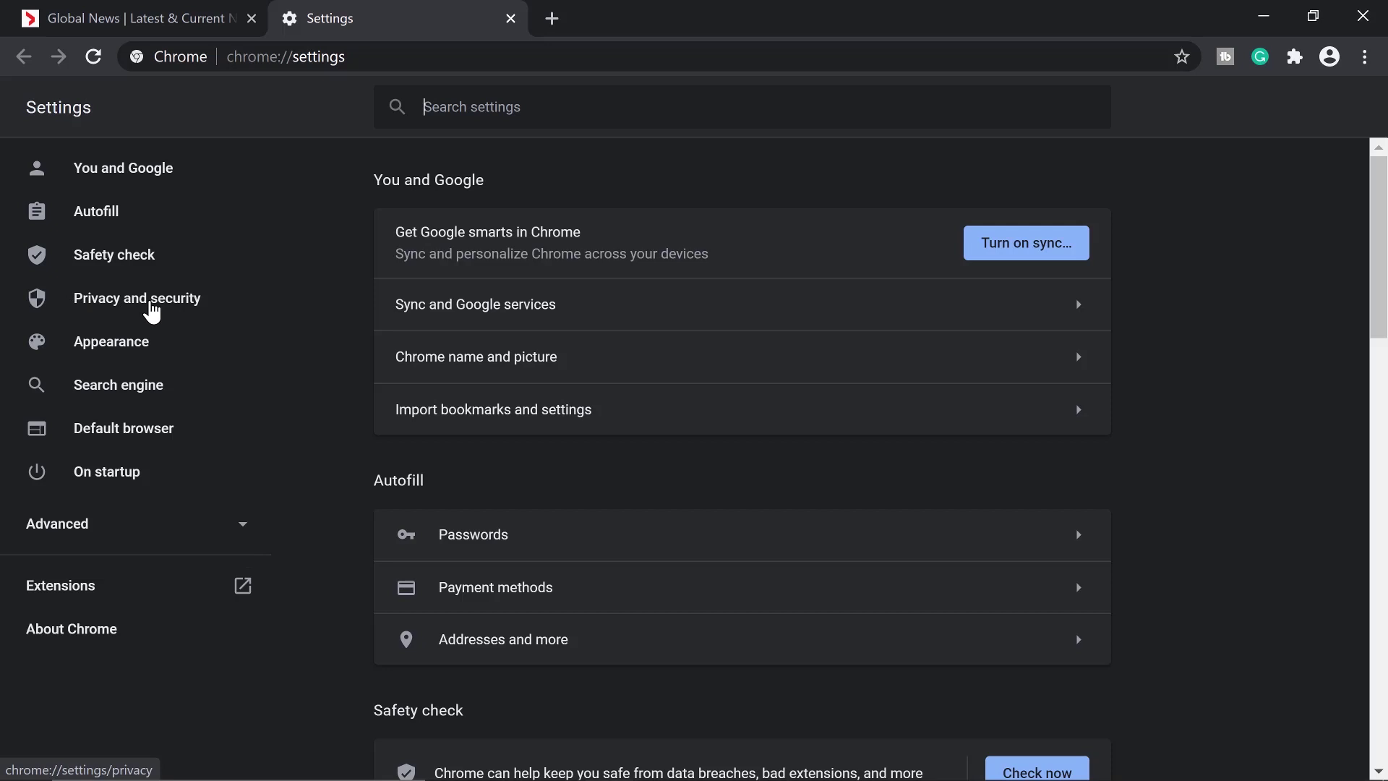
click(147, 310)
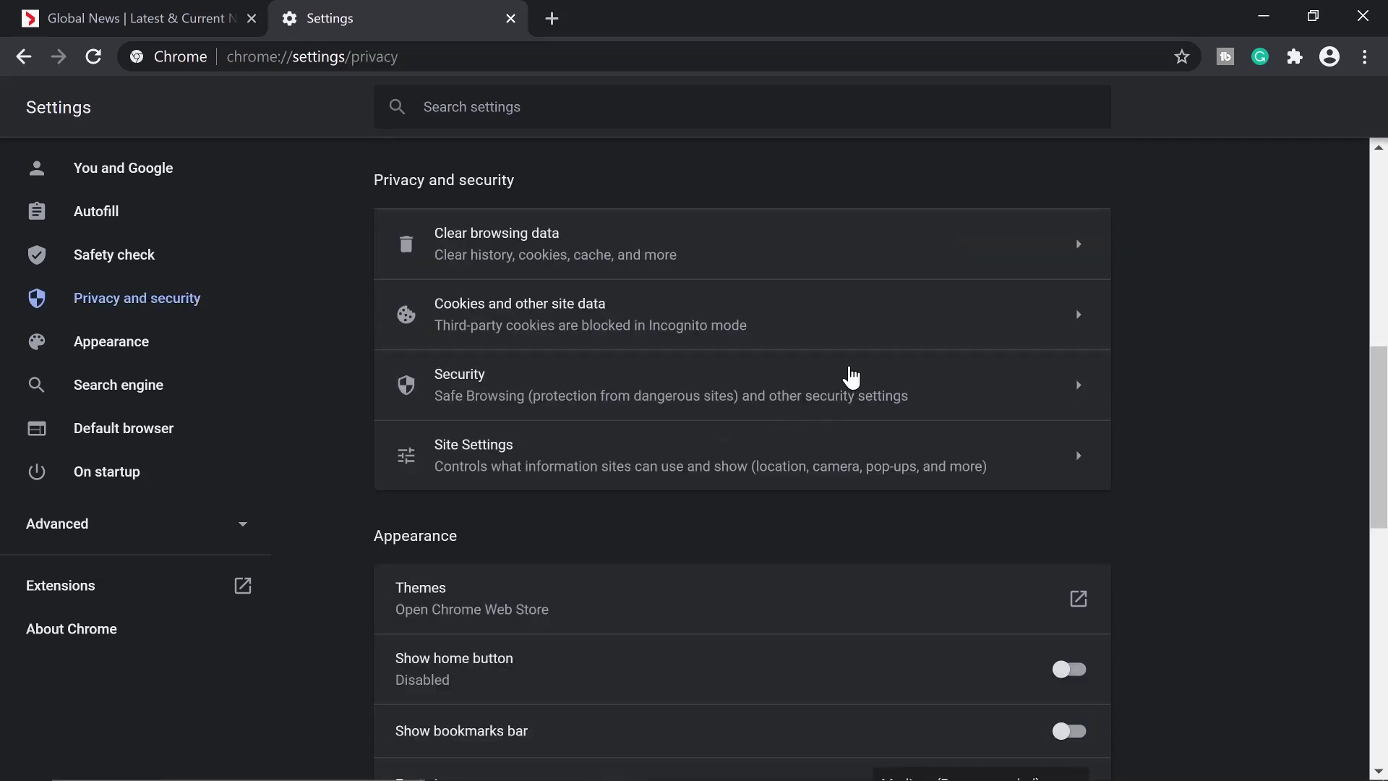
scroll(852, 361, down, 1)
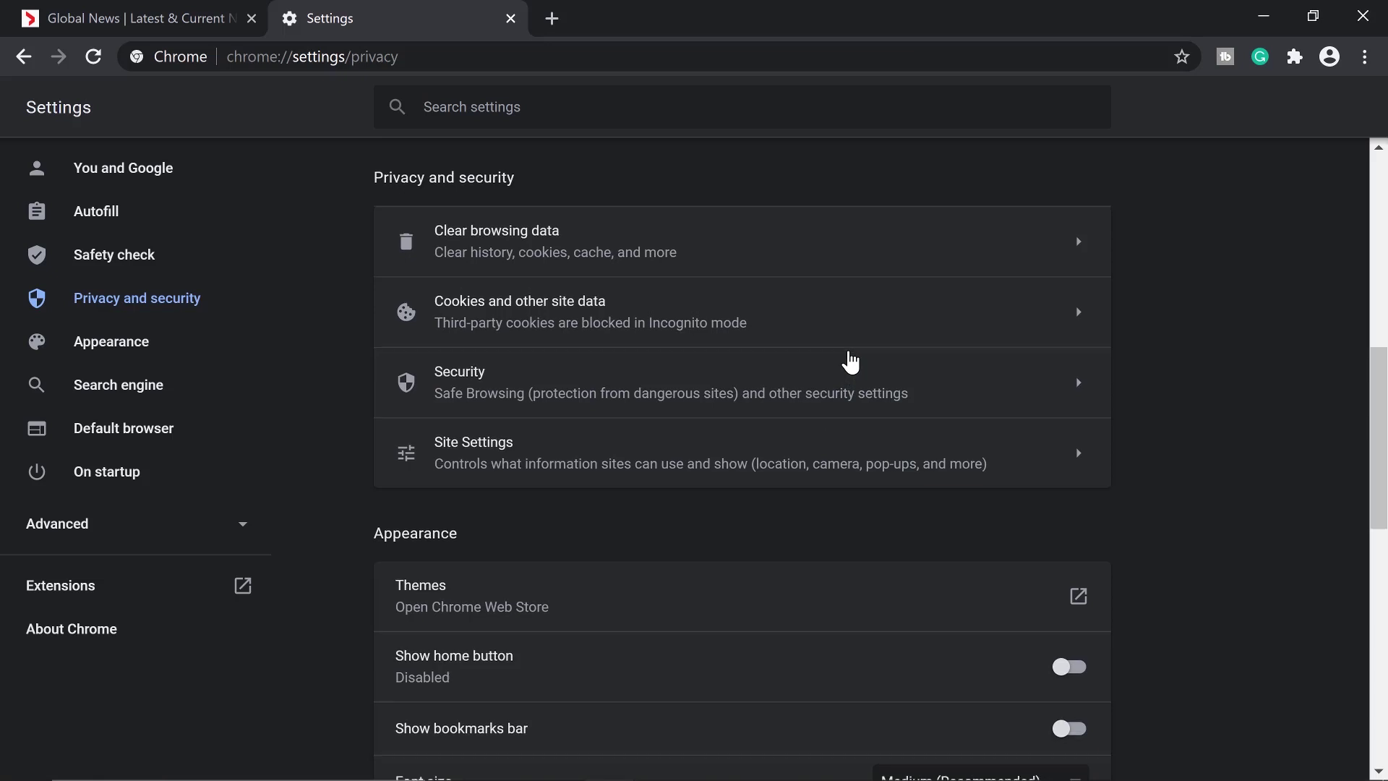
scroll(851, 361, down, 1)
click(759, 357)
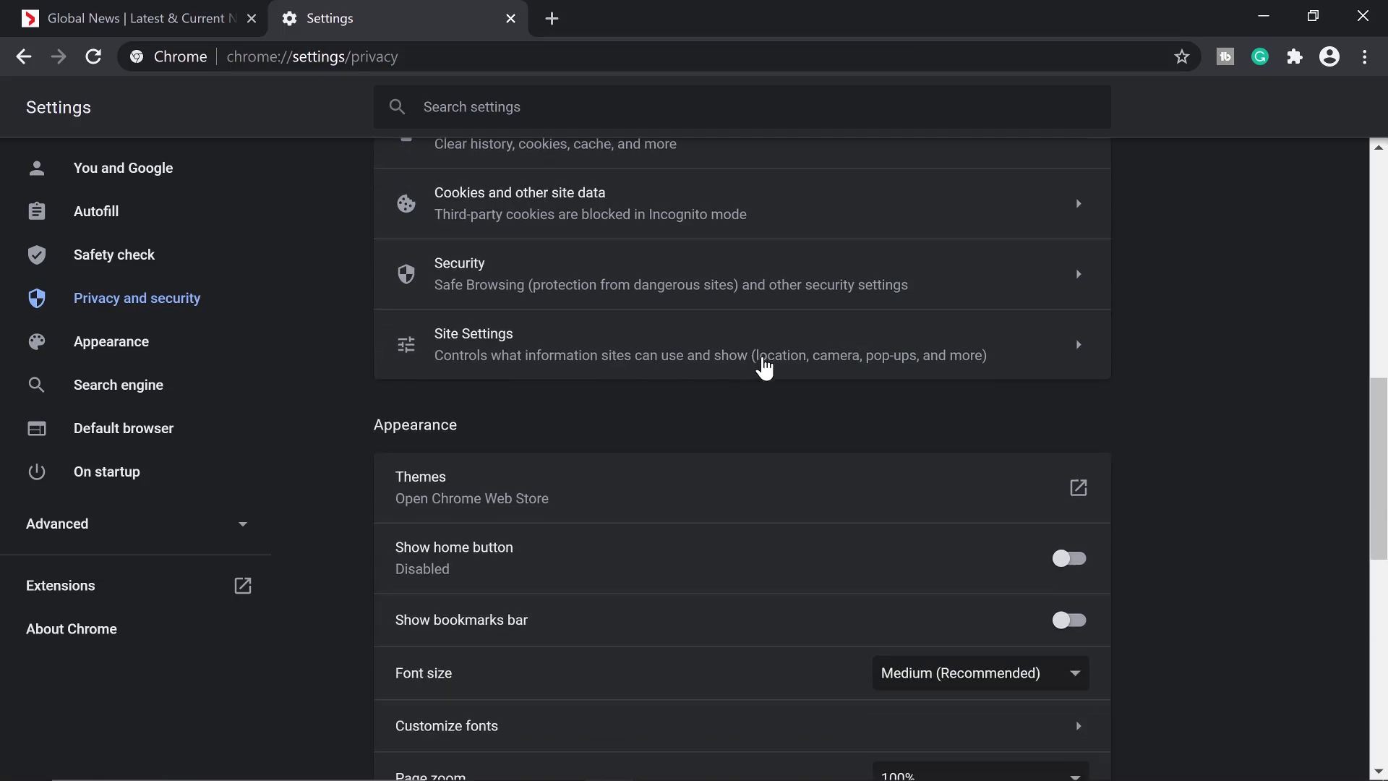
scroll(812, 527, down, 2)
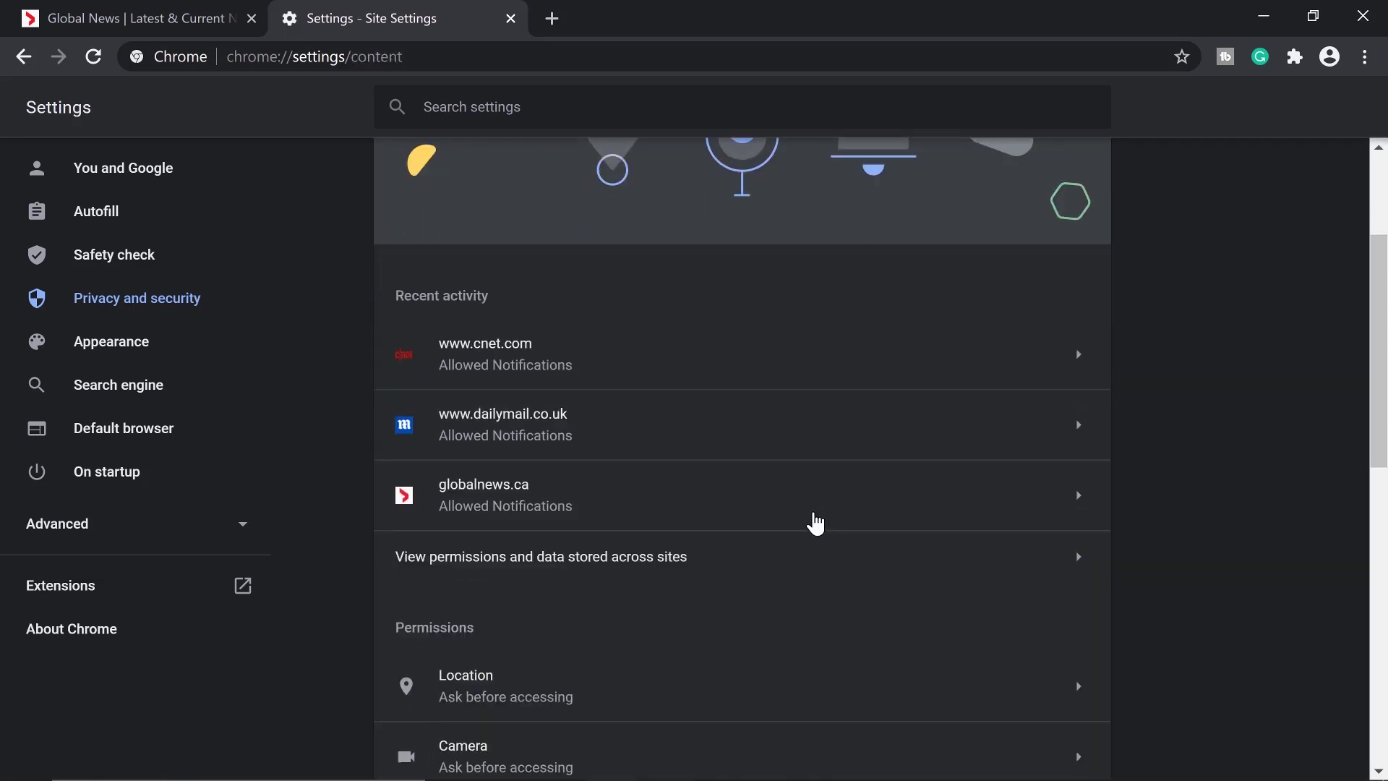
scroll(820, 508, down, 3)
scroll(820, 507, down, 3)
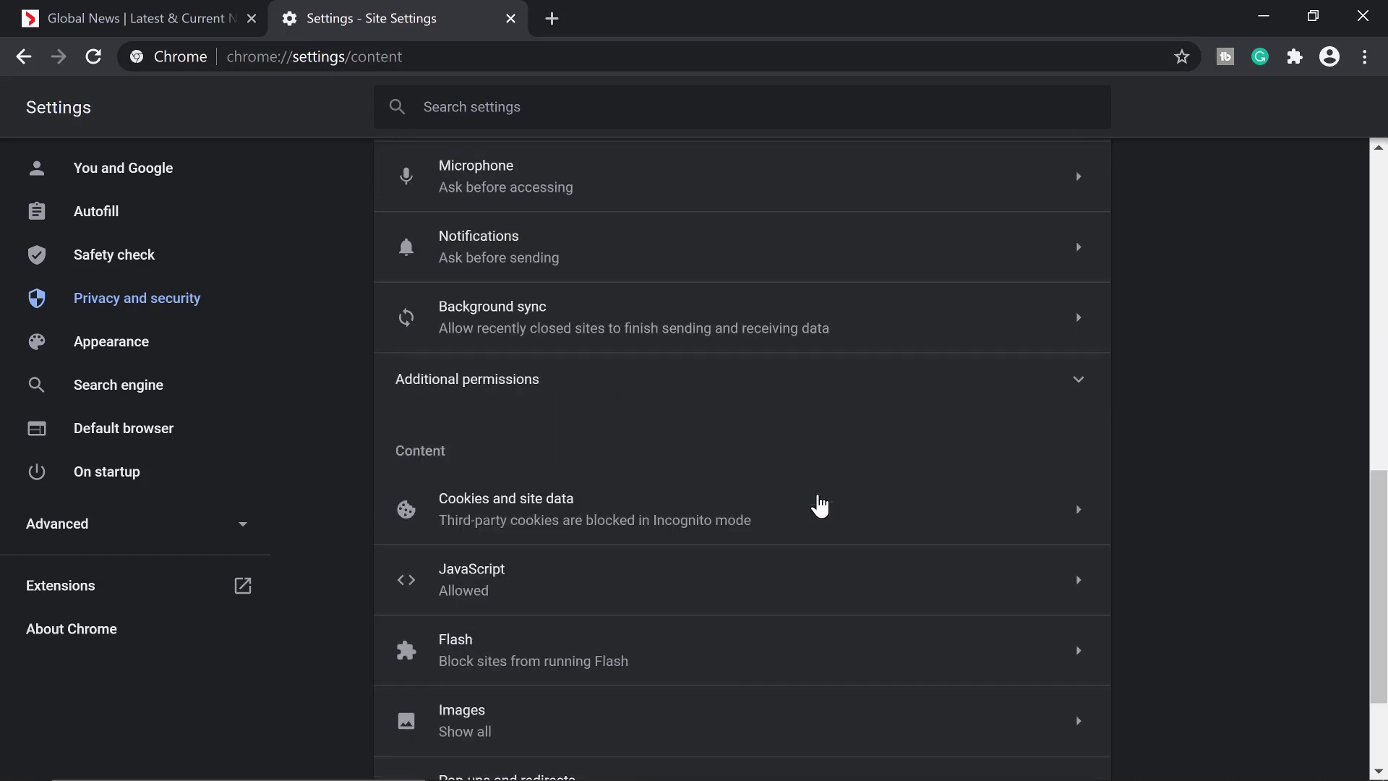
scroll(820, 505, up, 3)
scroll(705, 564, up, 1)
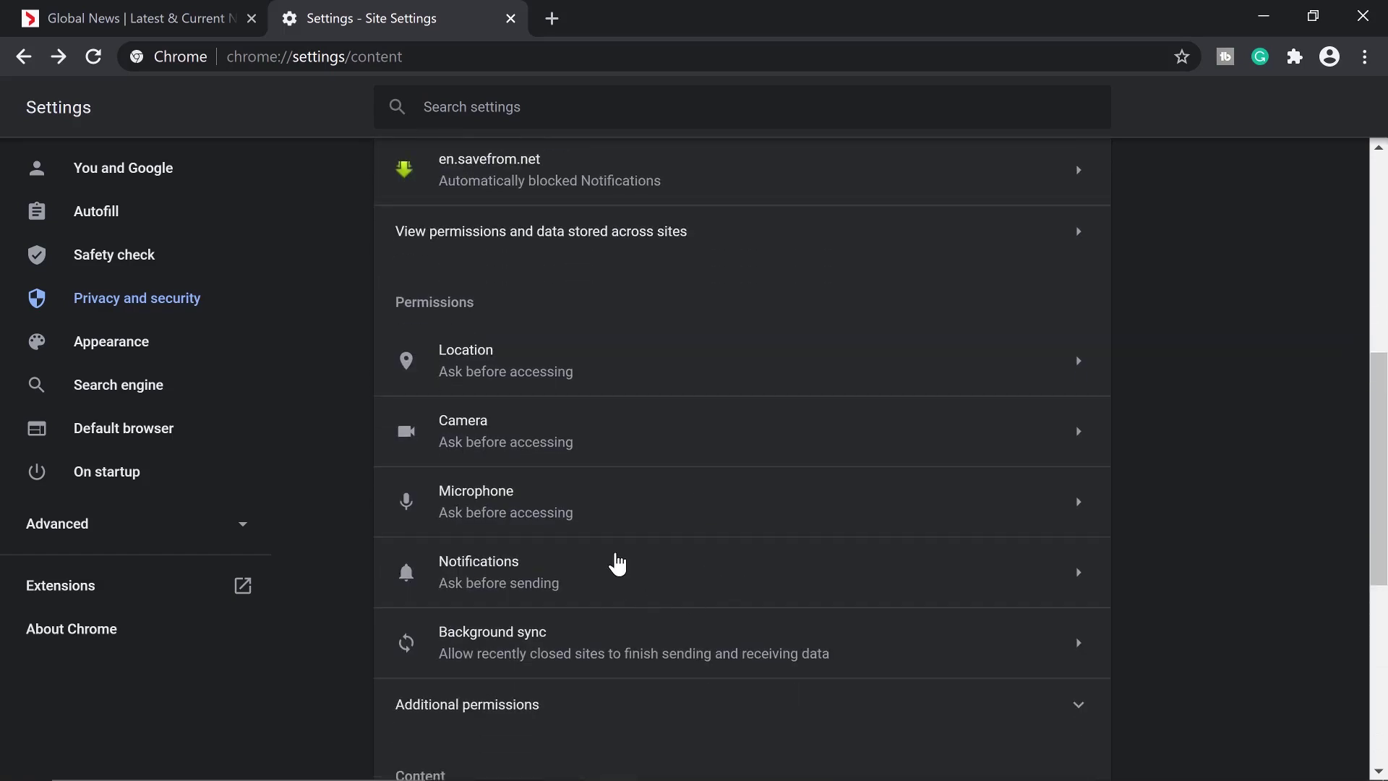
Show the Notifications permission settings with the Block and Allow lists
click(639, 561)
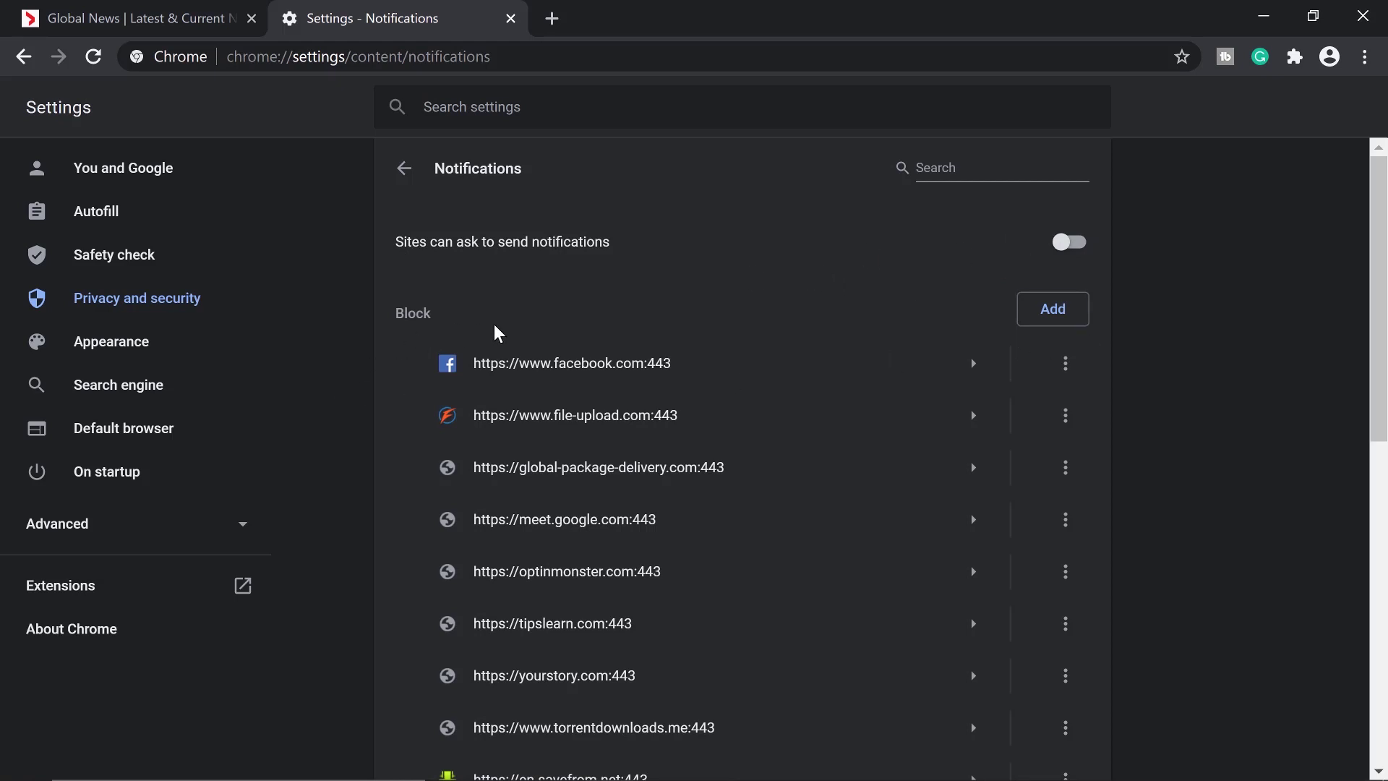
scroll(564, 337, down, 1)
scroll(596, 353, down, 1)
scroll(580, 368, down, 3)
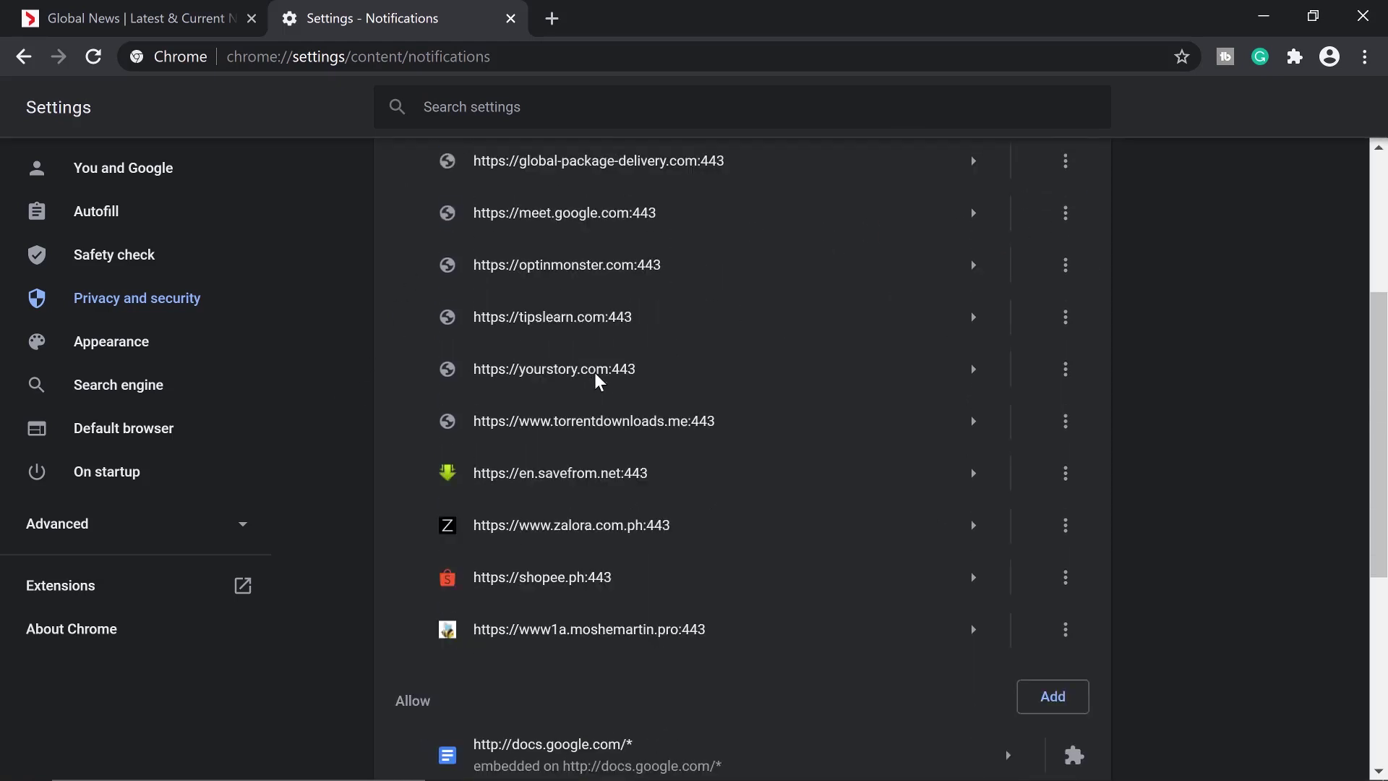
scroll(597, 380, down, 1)
scroll(684, 417, down, 3)
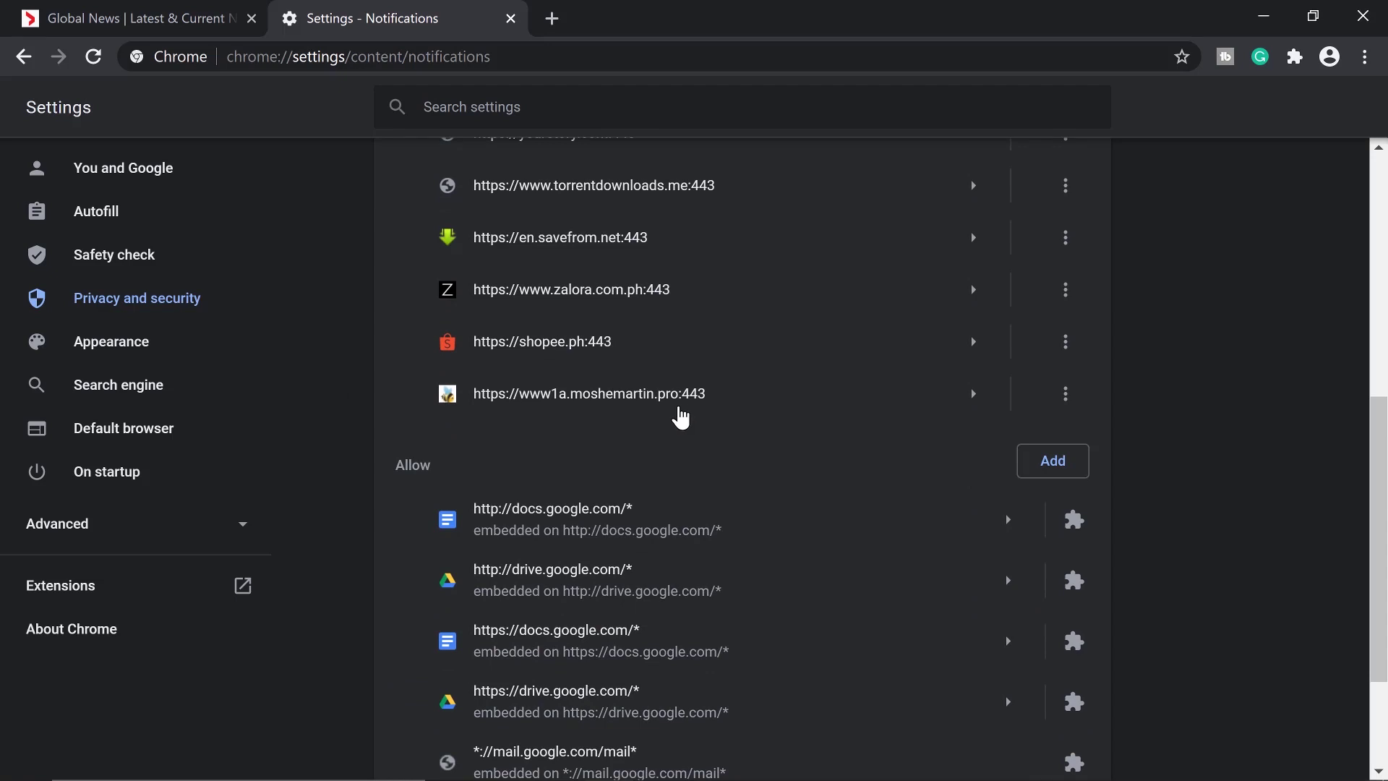
scroll(624, 423, down, 1)
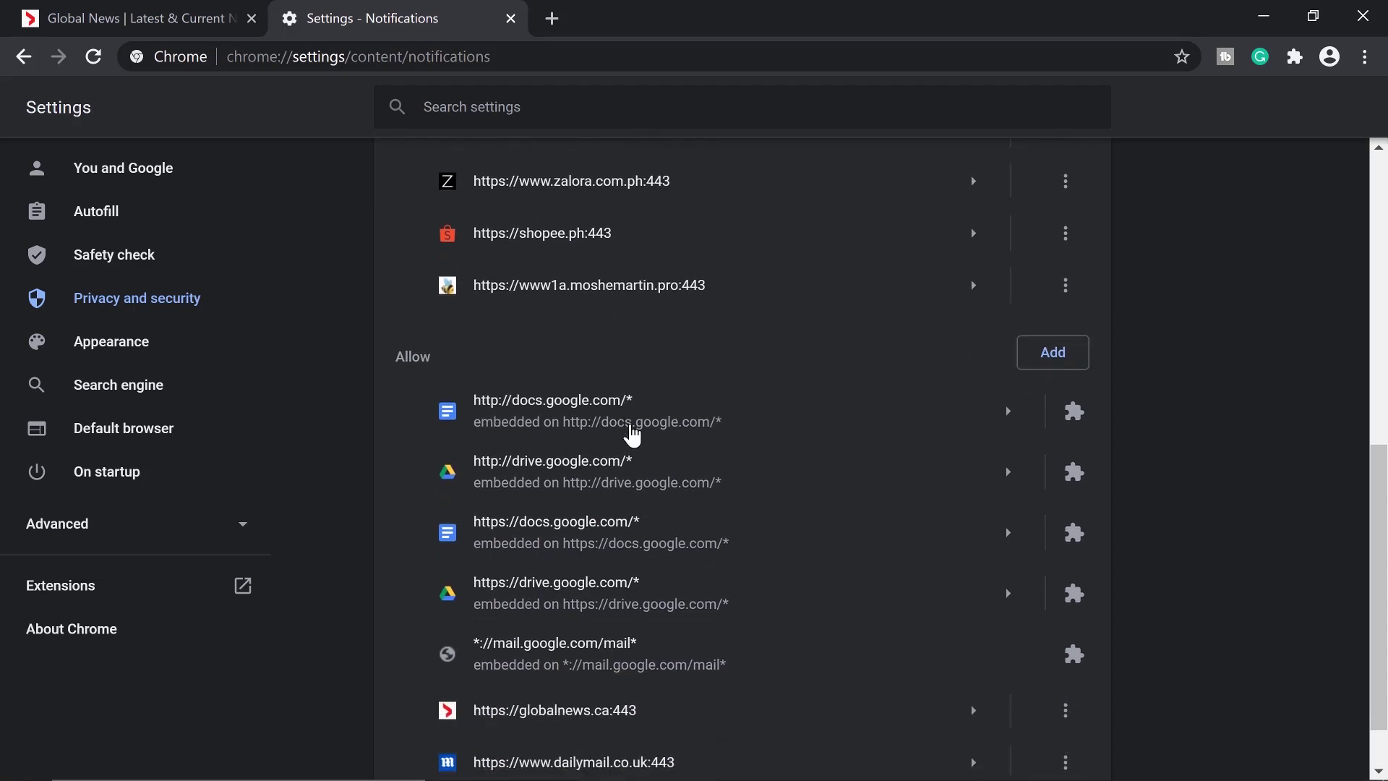
scroll(633, 432, down, 1)
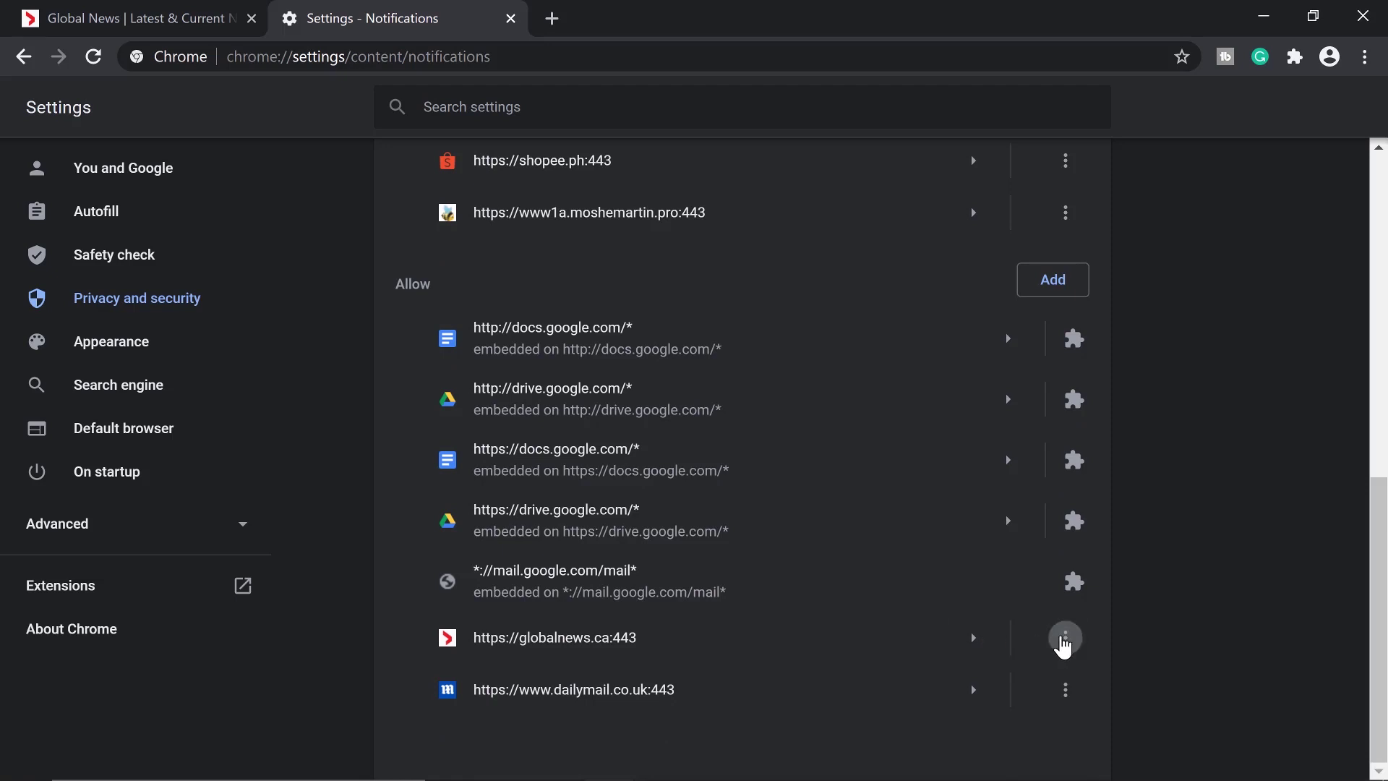
Move globalnews.ca and dailymail.co.uk from the Allow list to the Block list
click(1066, 640)
click(990, 646)
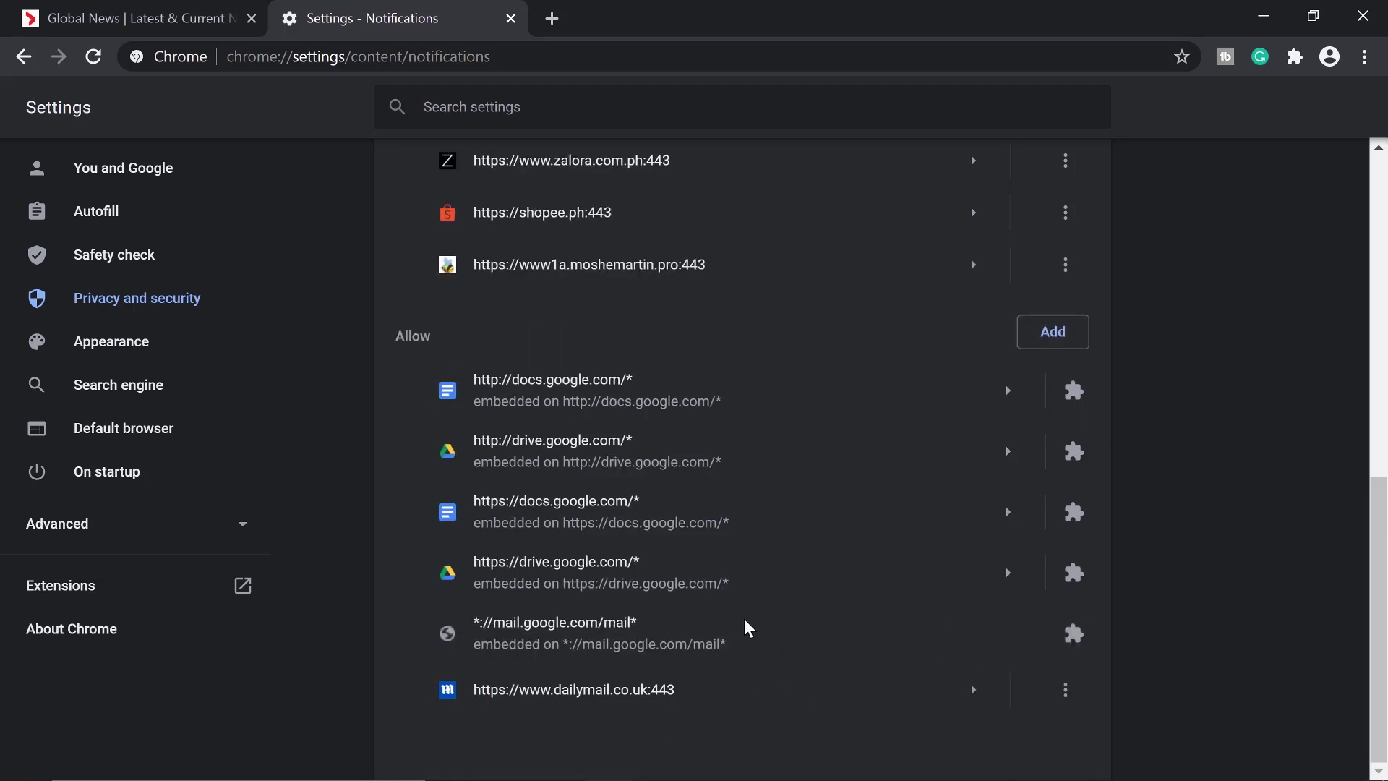
click(1064, 692)
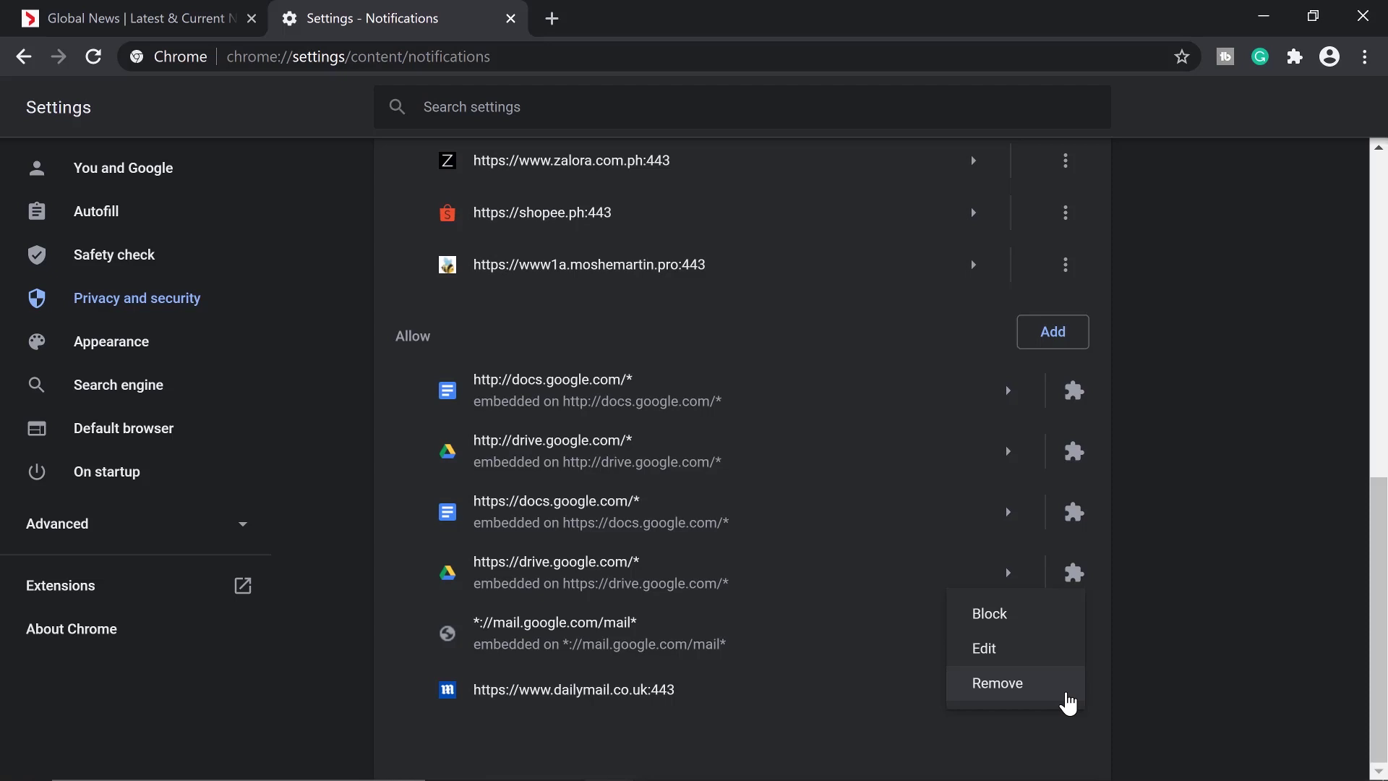
click(1000, 614)
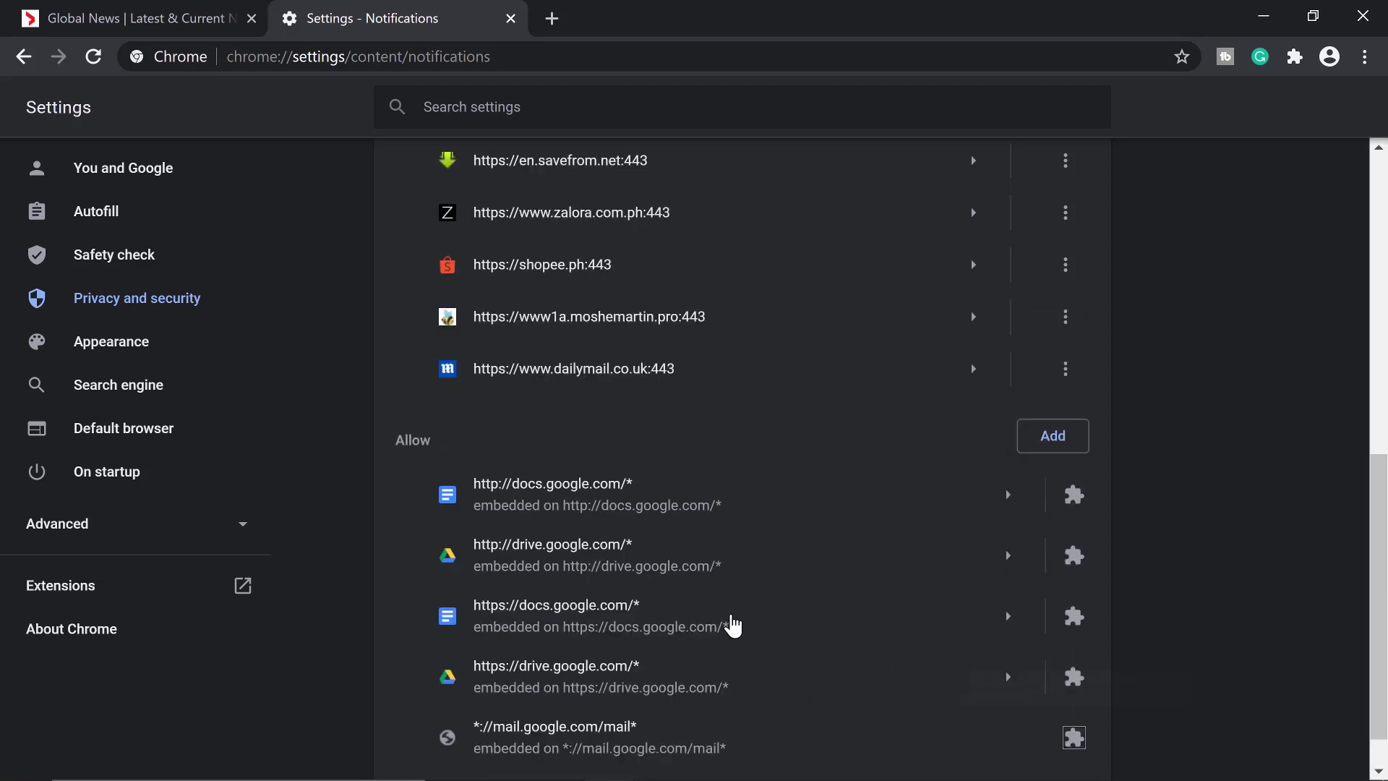
scroll(733, 624, down, 1)
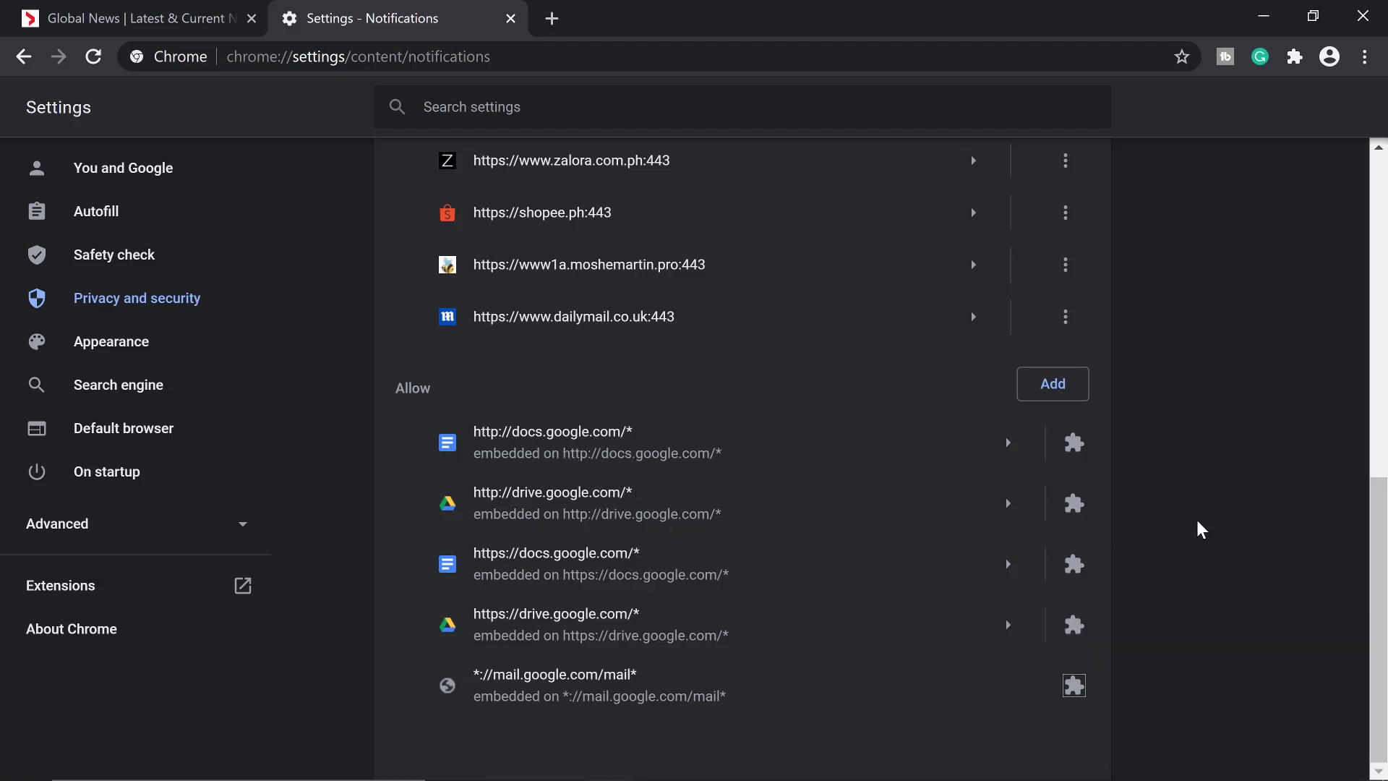
scroll(868, 587, up, 3)
scroll(784, 583, up, 3)
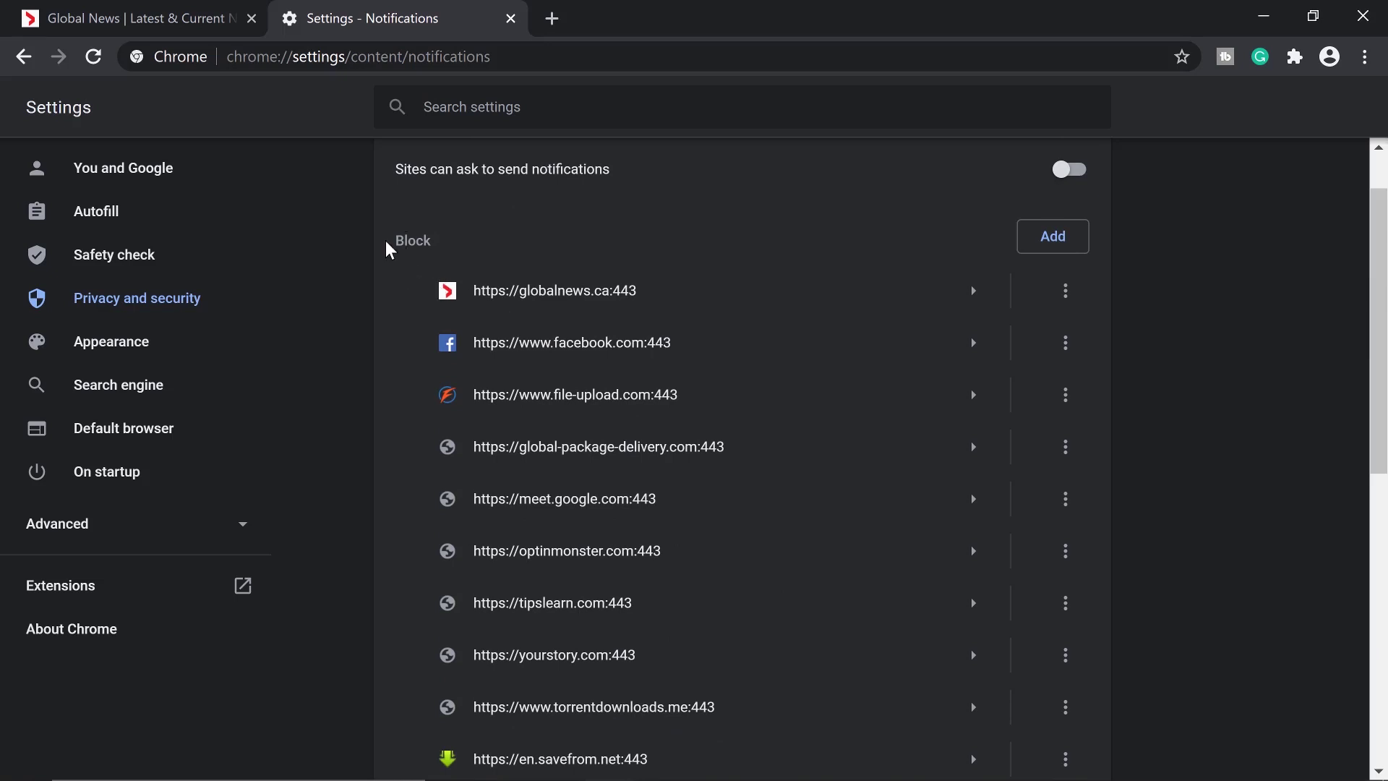
Toggle 'Sites can ask to send notifications' on and back off
drag(387, 247, 434, 244)
click(449, 268)
scroll(599, 431, down, 1)
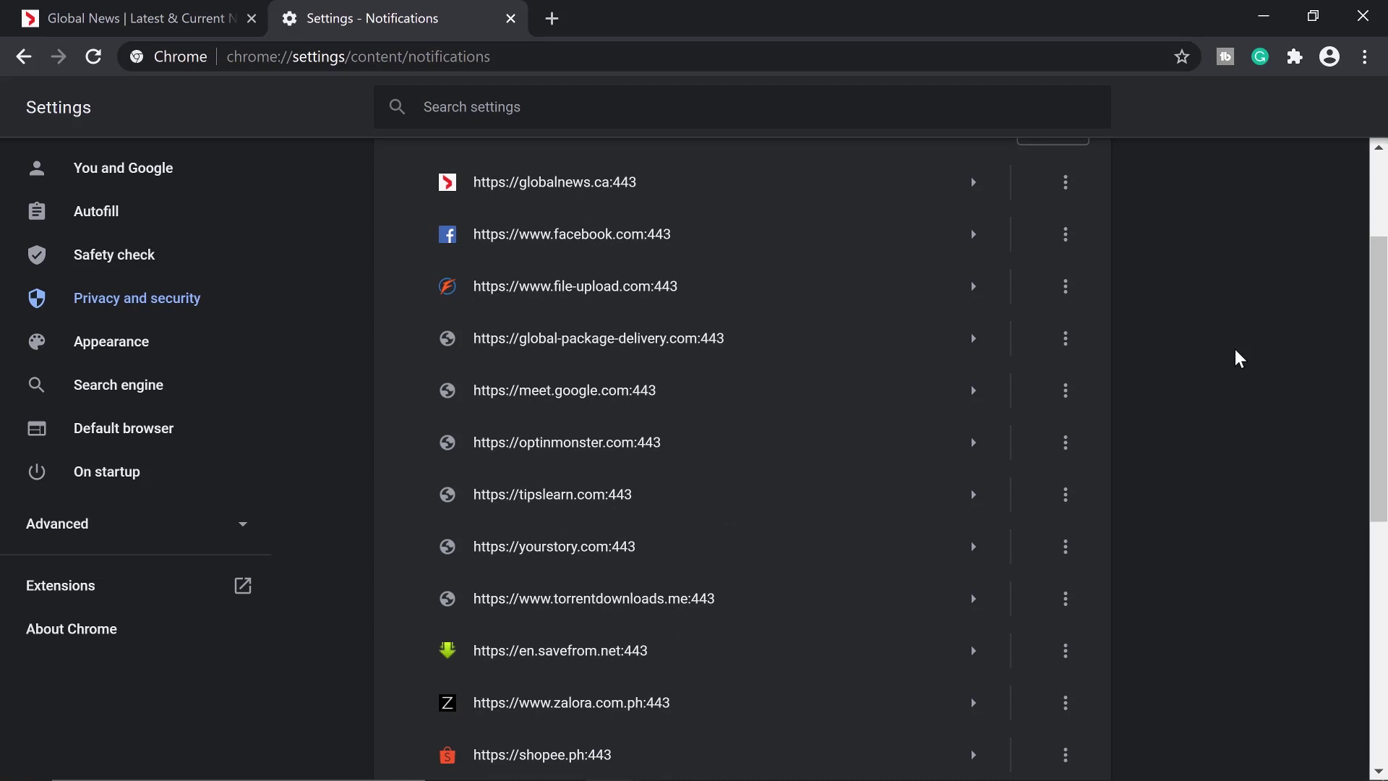
scroll(1240, 358, up, 2)
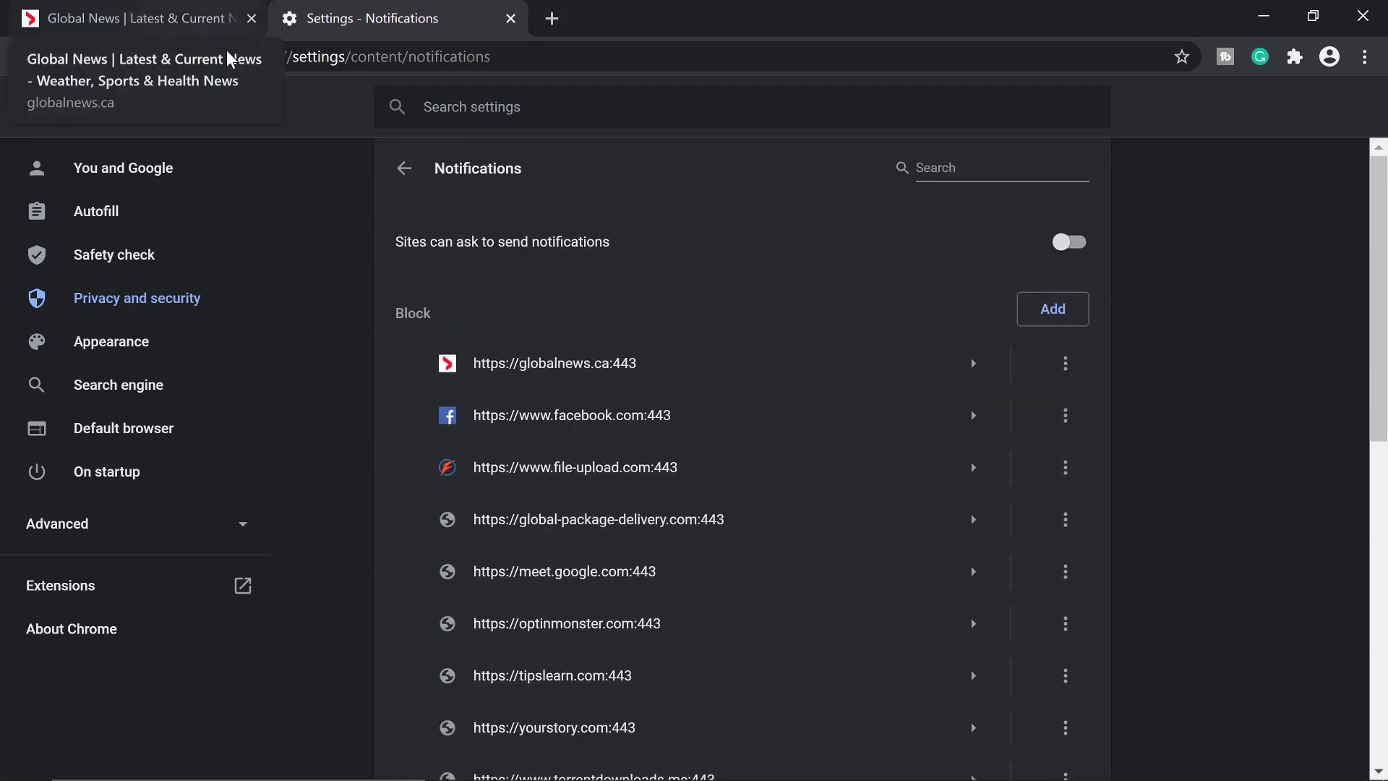
click(1069, 243)
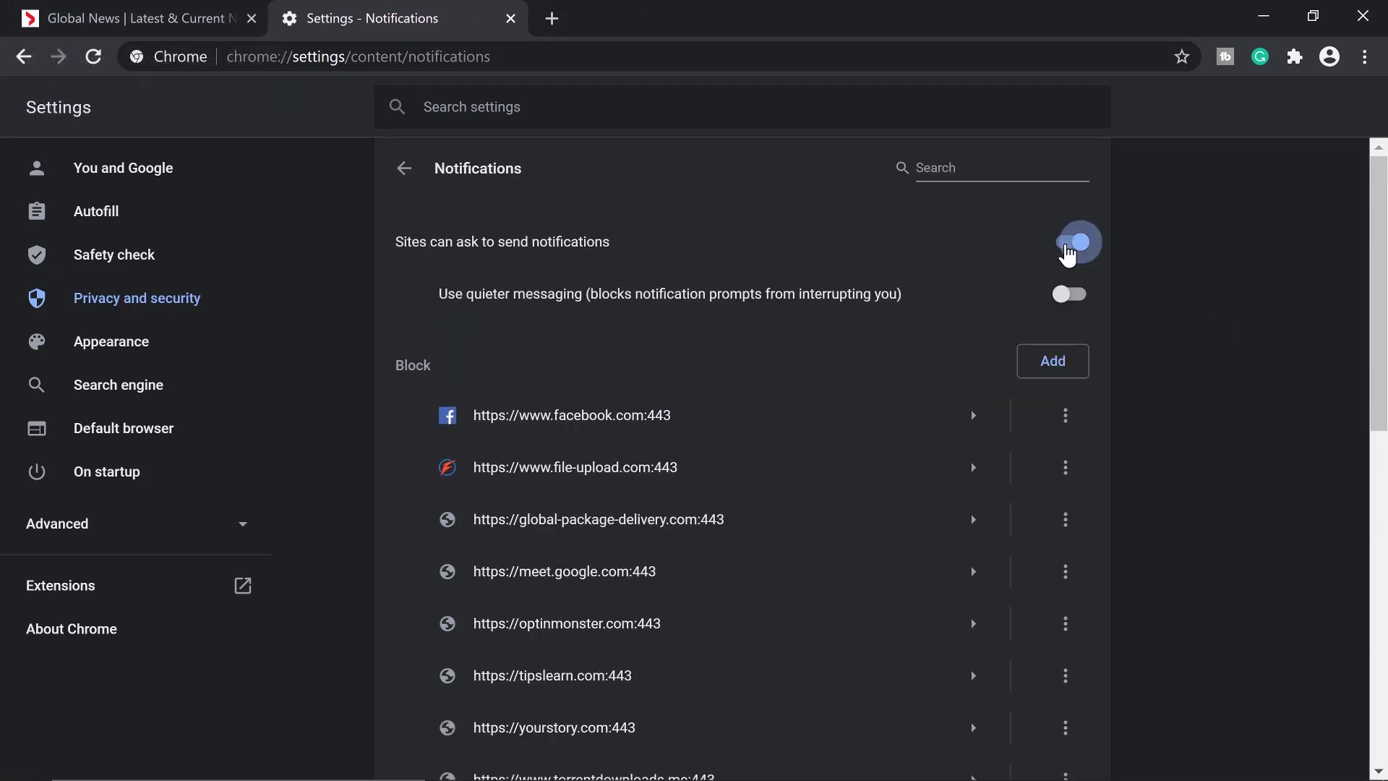
click(1068, 248)
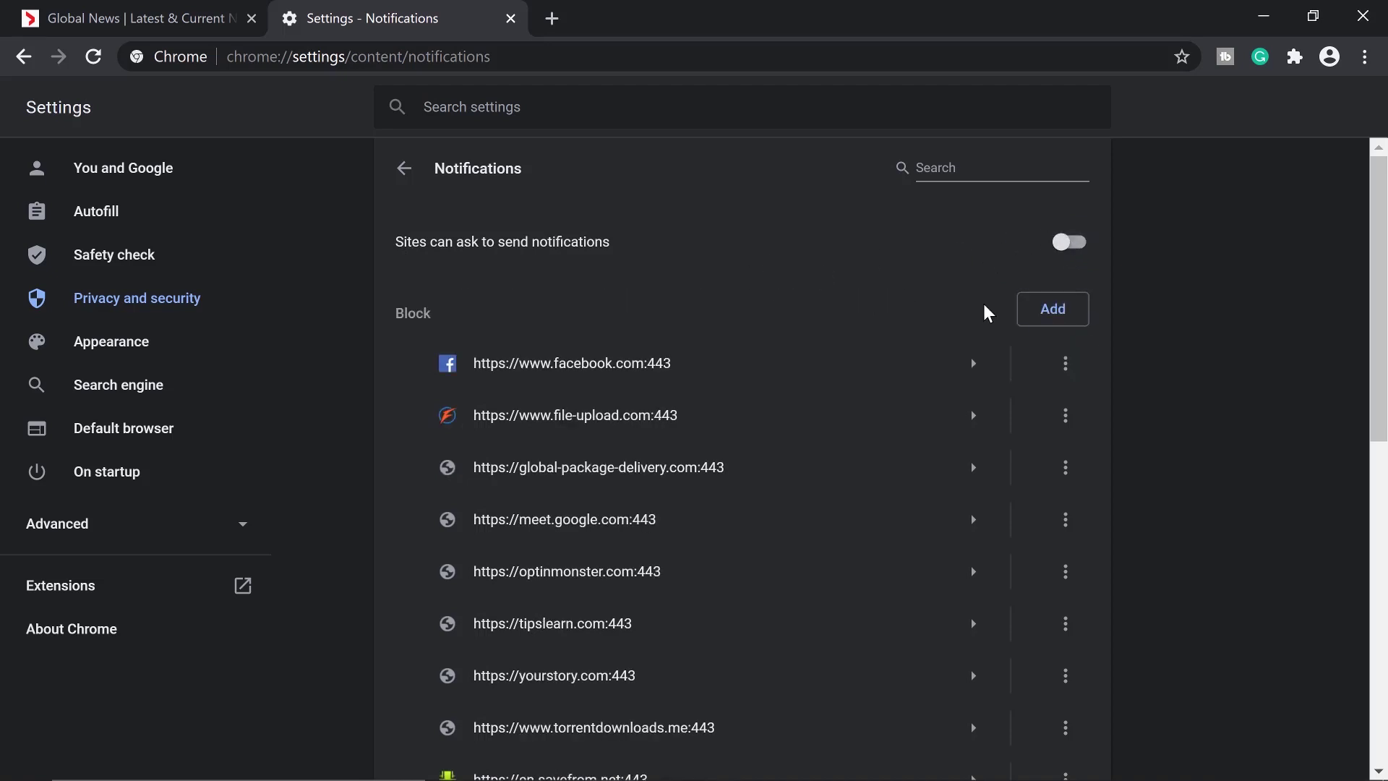
scroll(632, 357, down, 1)
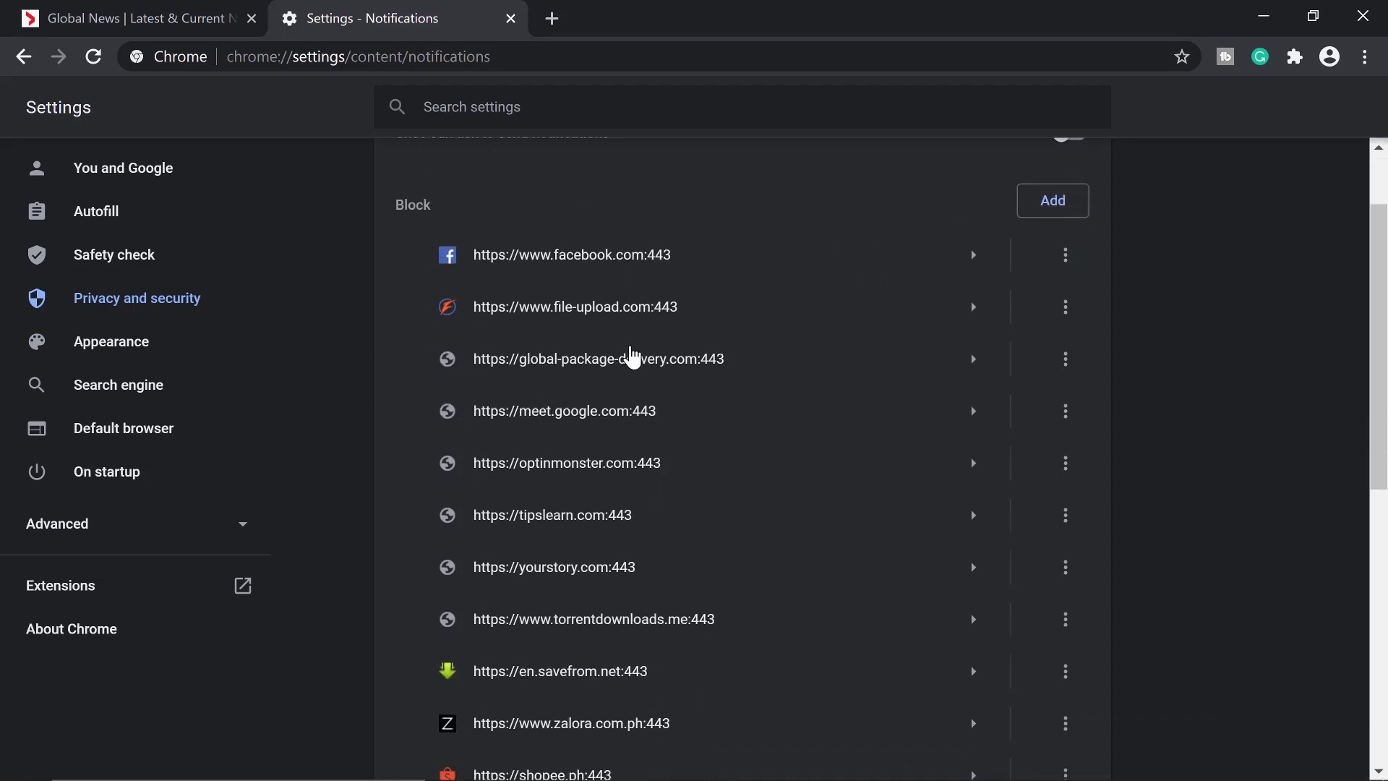
scroll(588, 381, down, 2)
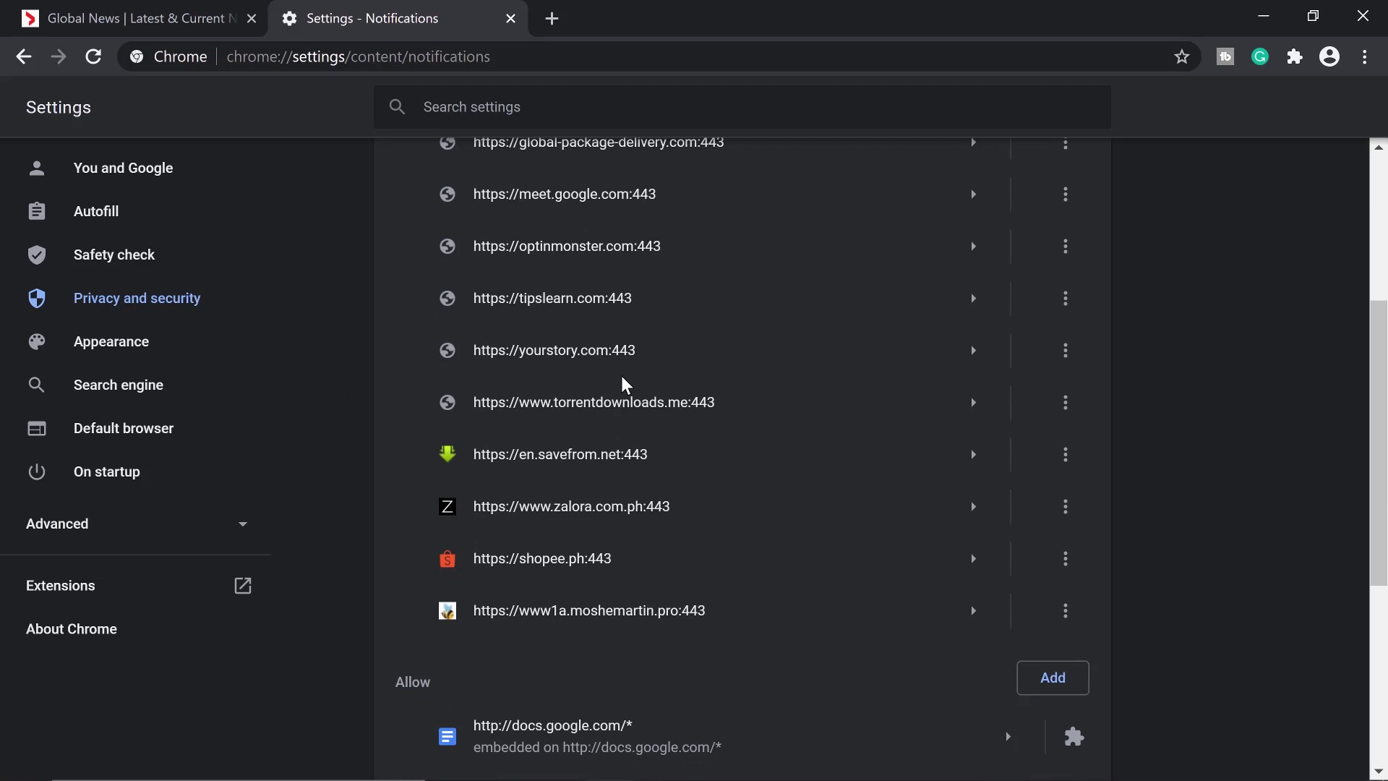
scroll(690, 424, down, 2)
scroll(625, 426, down, 1)
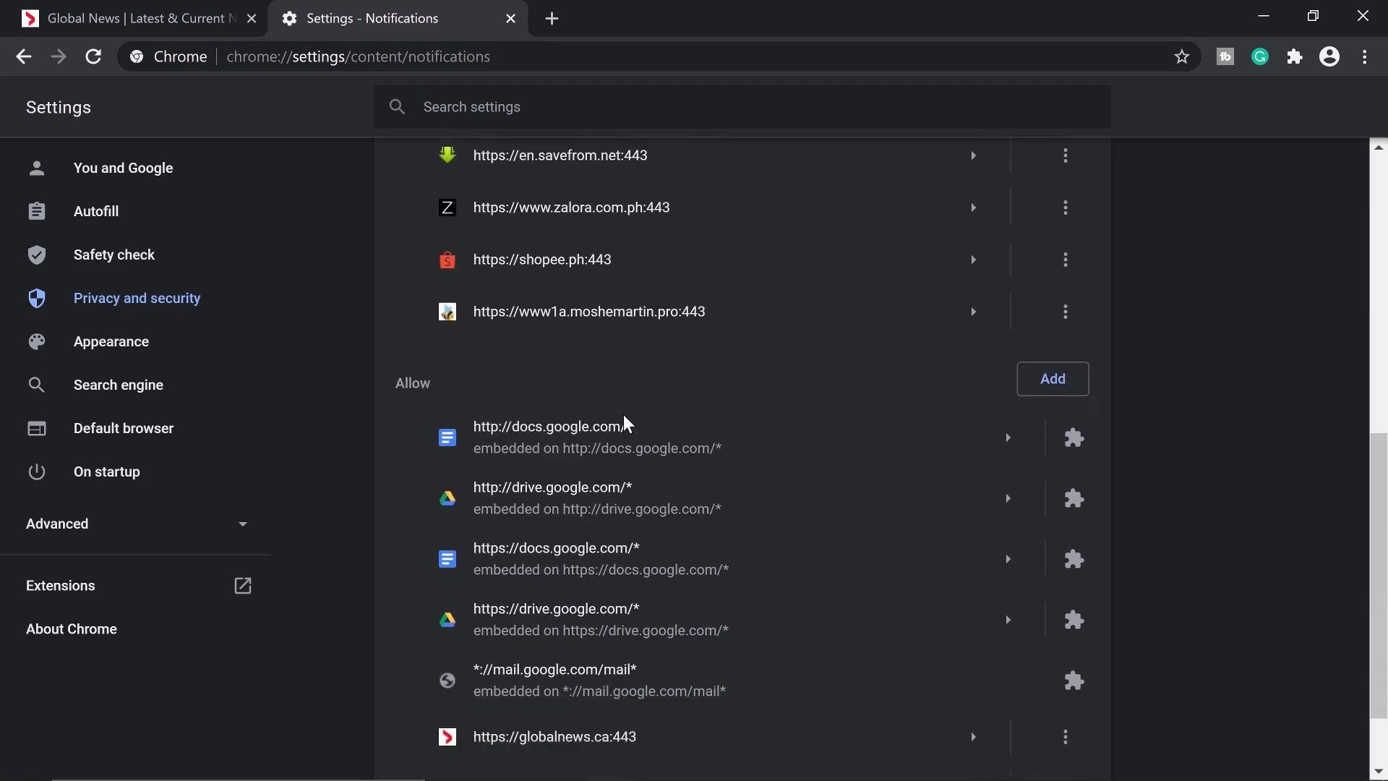
scroll(631, 436, down, 1)
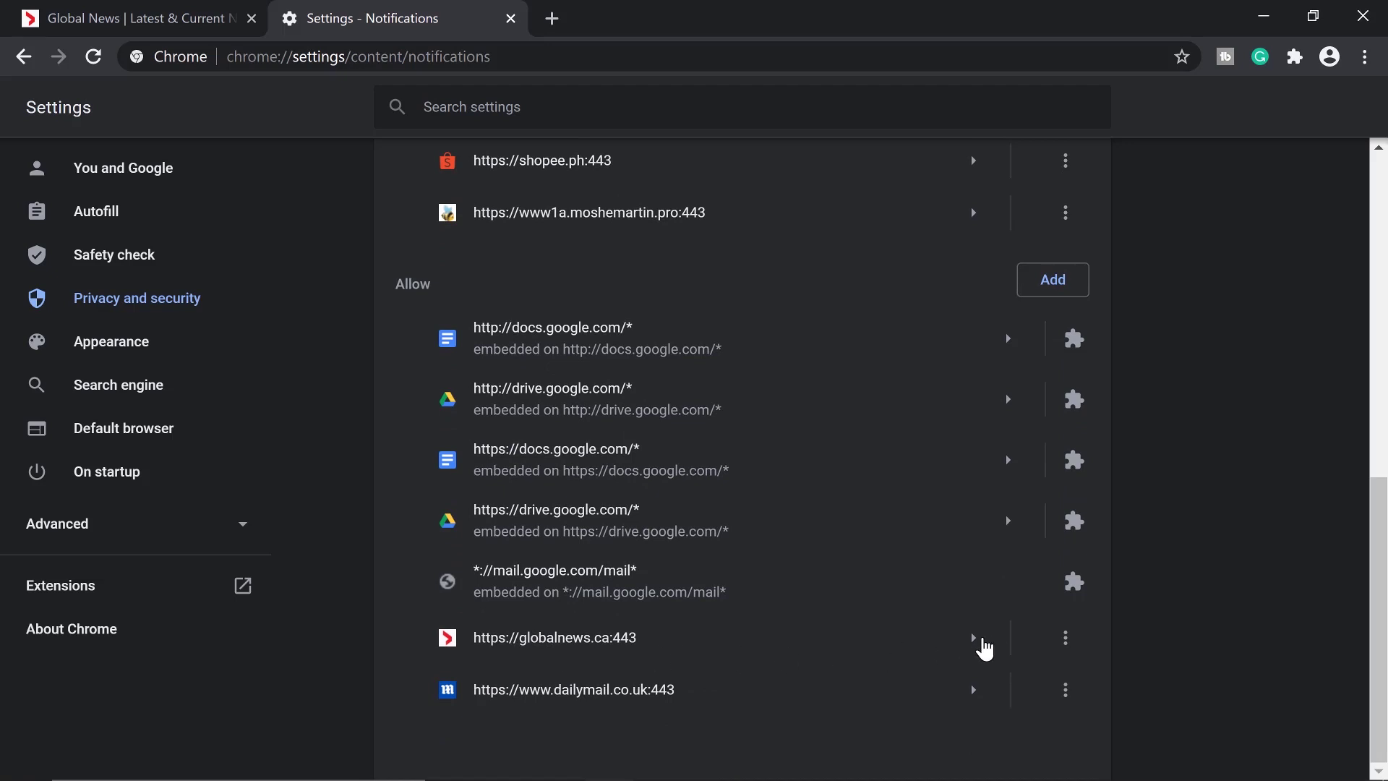
Block globalnews.ca again after it reappeared under Allow
click(1063, 642)
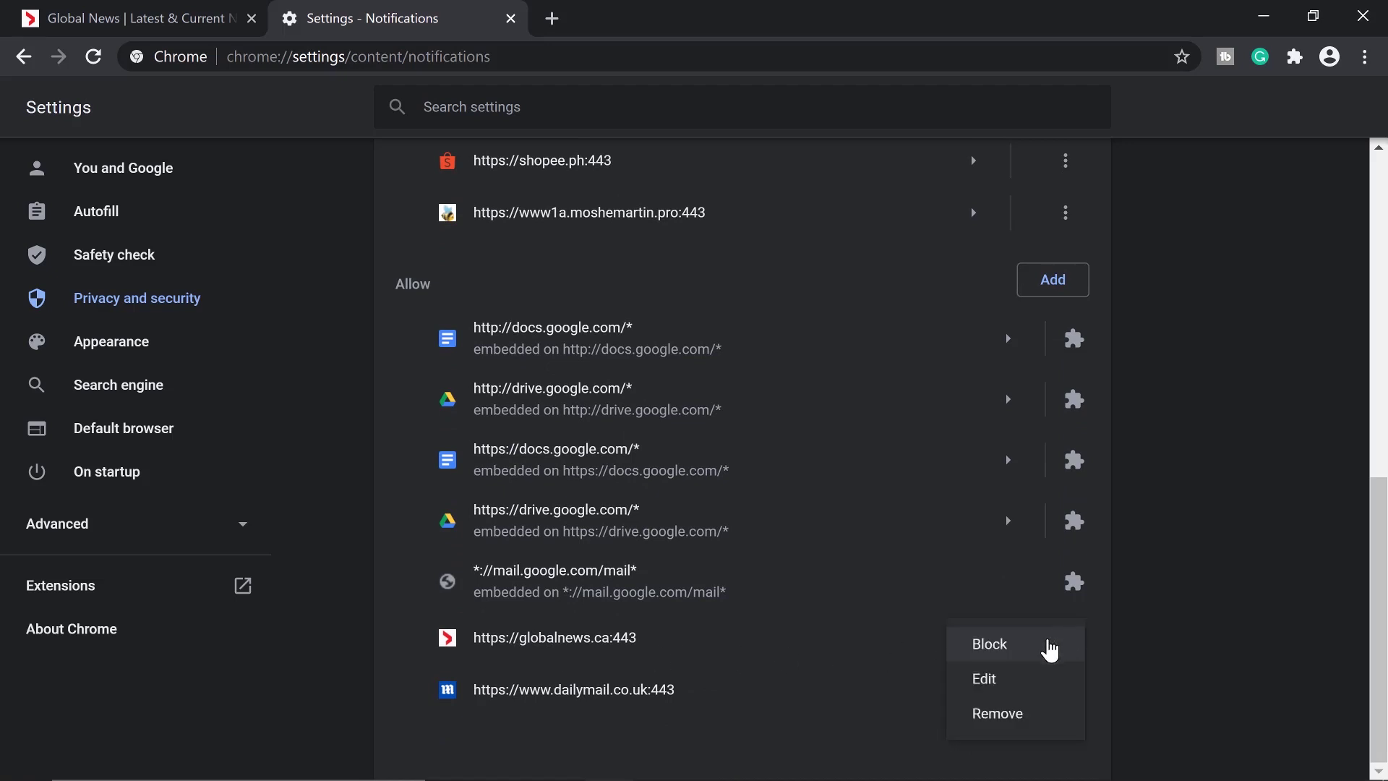
click(993, 647)
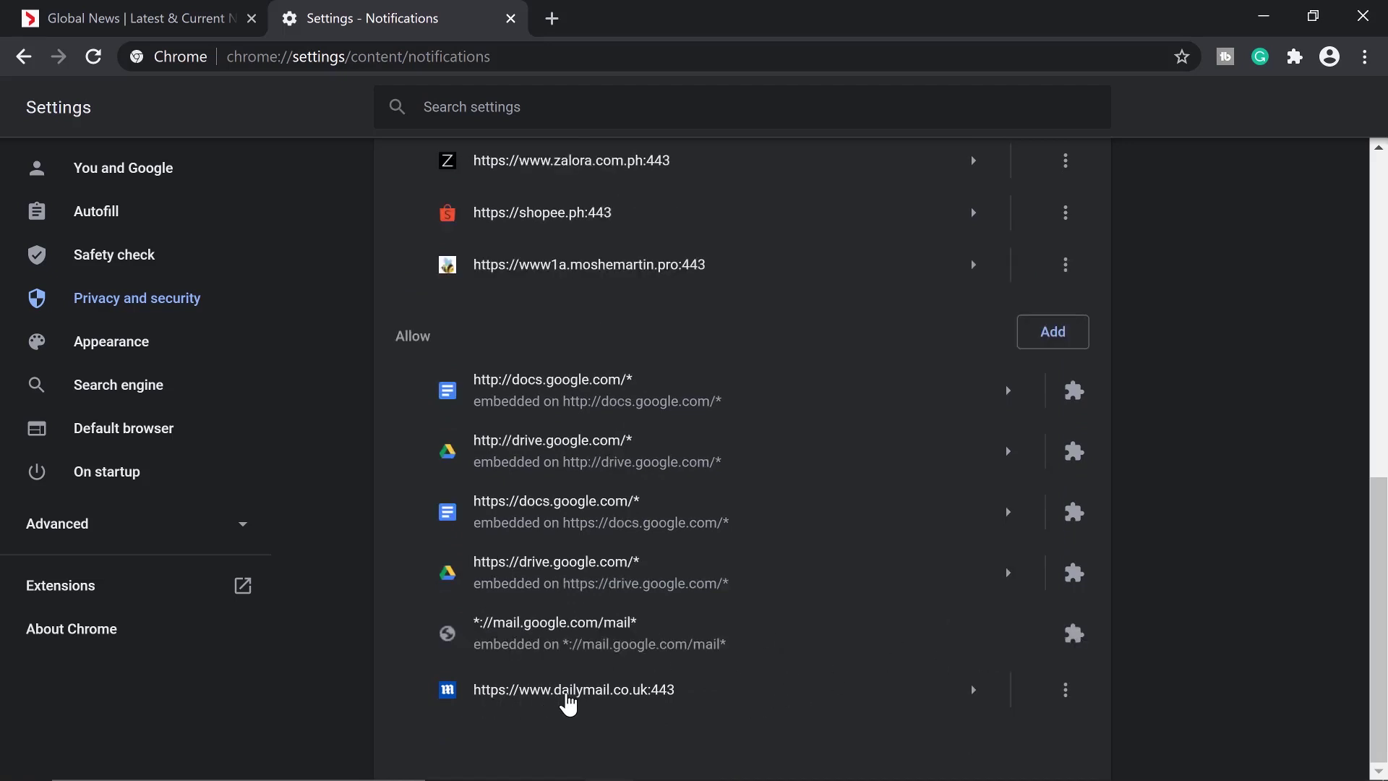